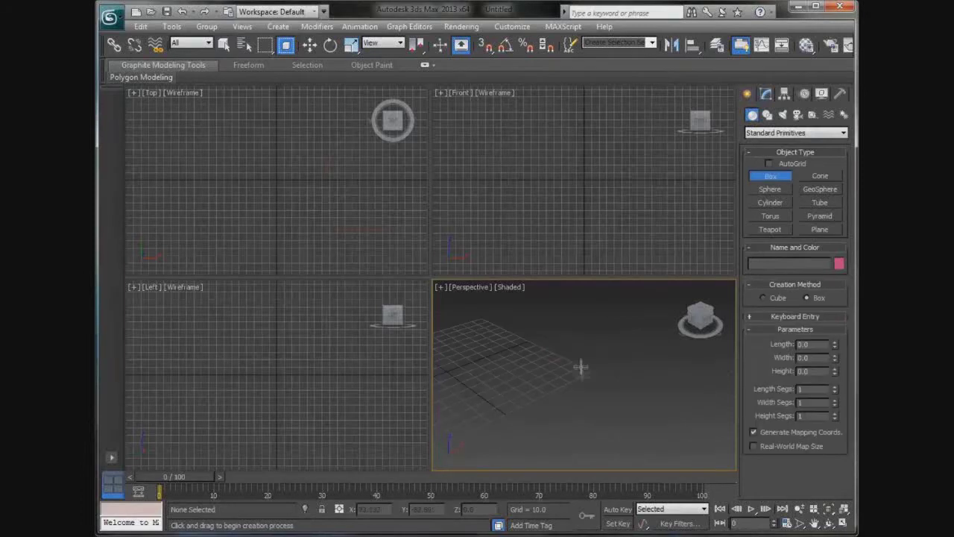
# Create a thin upright box post with a height of 200 on the perspective grid and activate the Move tool.
pyautogui.write('200')
pyautogui.press('Return')
pyautogui.press('w')
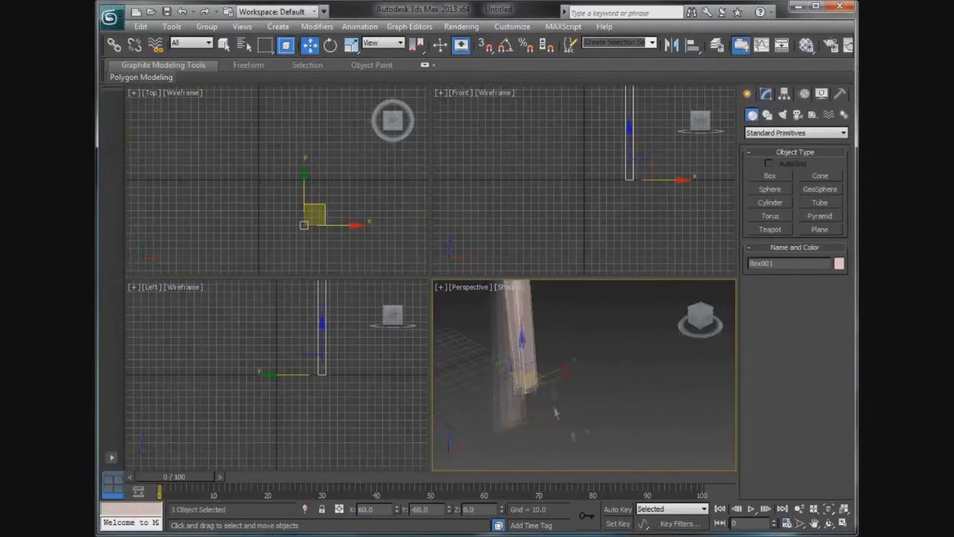
# Convert the tower posts to editable polys and select the long vertical edges of one post.
pyautogui.rightClick(629, 351)
pyautogui.click(655, 422)
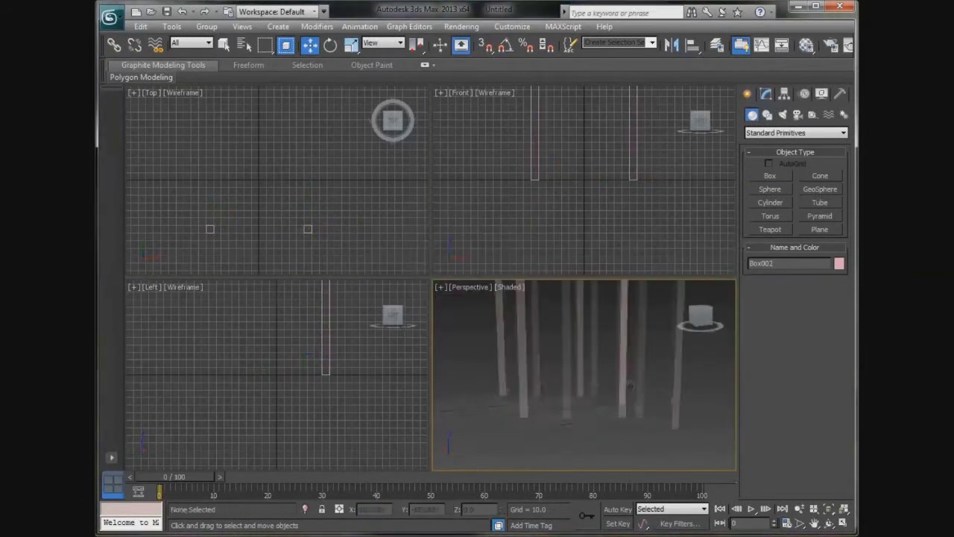
pyautogui.keyDown('alt'); pyautogui.moveTo(596, 447); pyautogui.dragTo(649, 464, button='middle'); pyautogui.keyUp('alt')
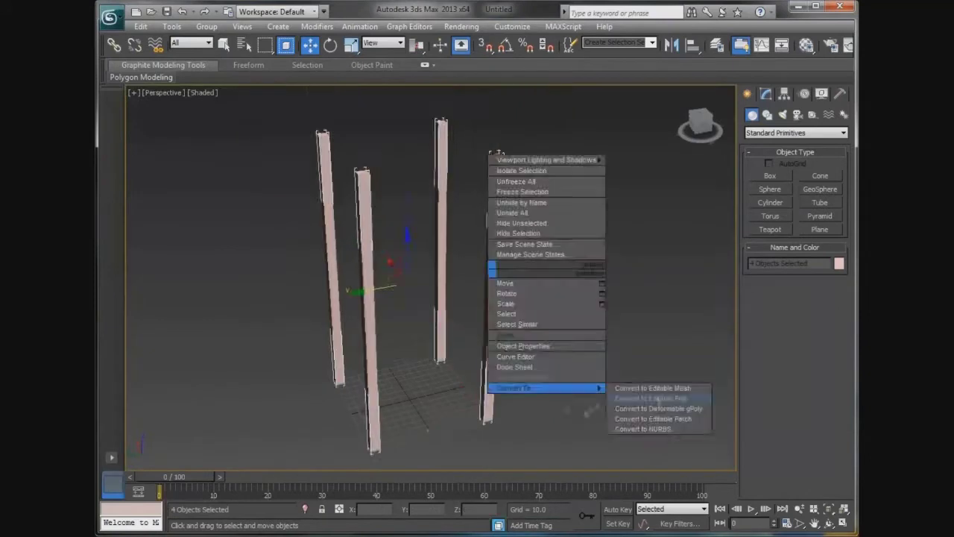
pyautogui.click(660, 400)
pyautogui.scroll(5, 447, 284)
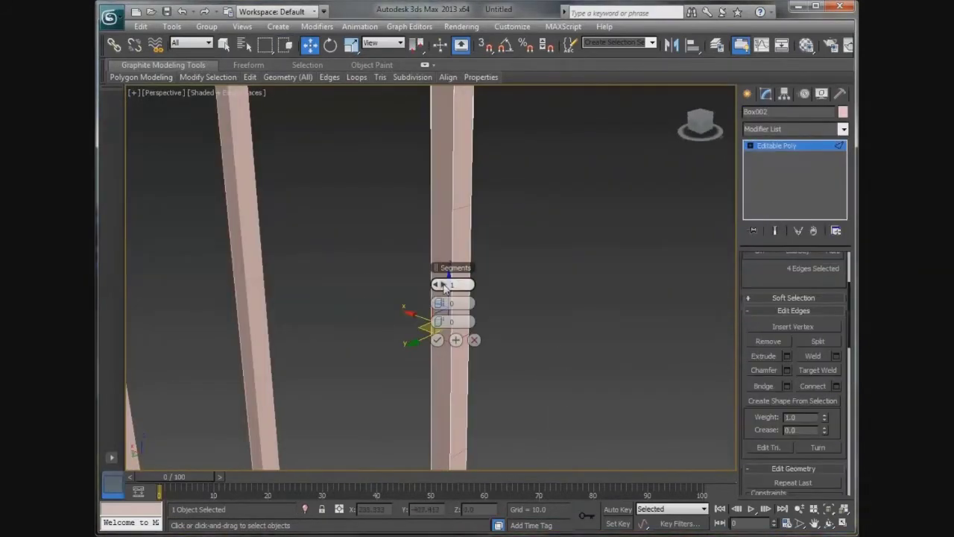
pyautogui.scroll(-5, 444, 286)
pyautogui.keyDown('alt'); pyautogui.moveTo(445, 285); pyautogui.dragTo(506, 305, button='middle'); pyautogui.keyUp('alt')
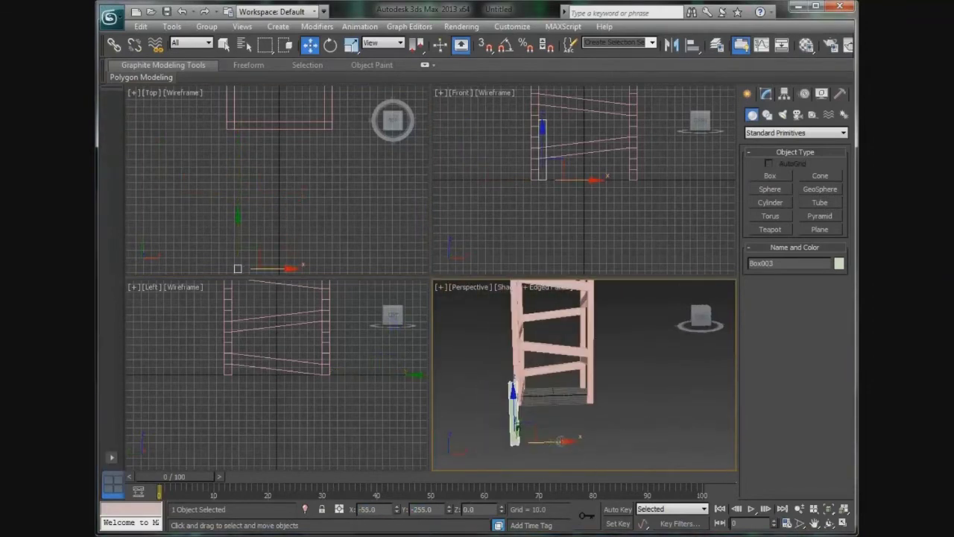
# Draw the perimeter wall around the tower, starting at the entrance arch, and adjust the spiral staircase's parameters.
pyautogui.rightClick(500, 425)
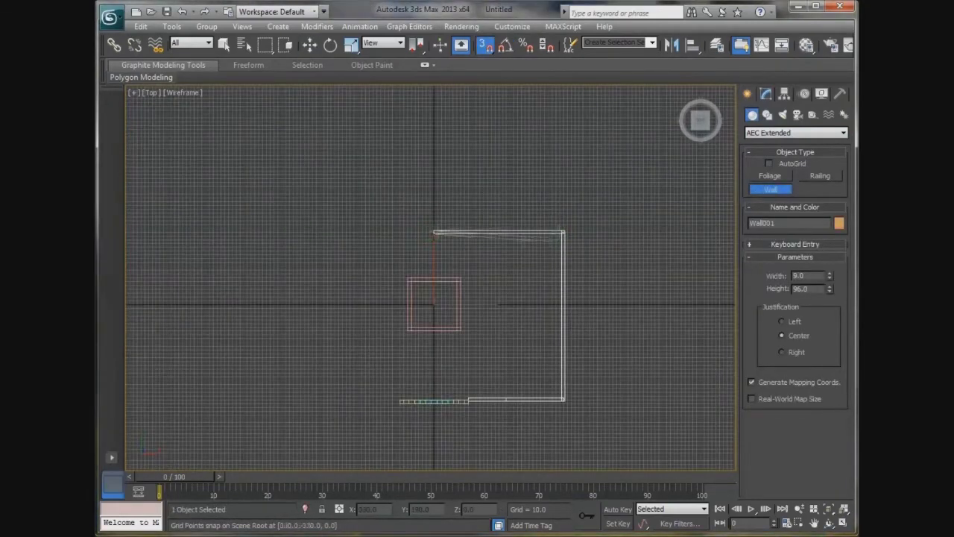
pyautogui.click(632, 361)
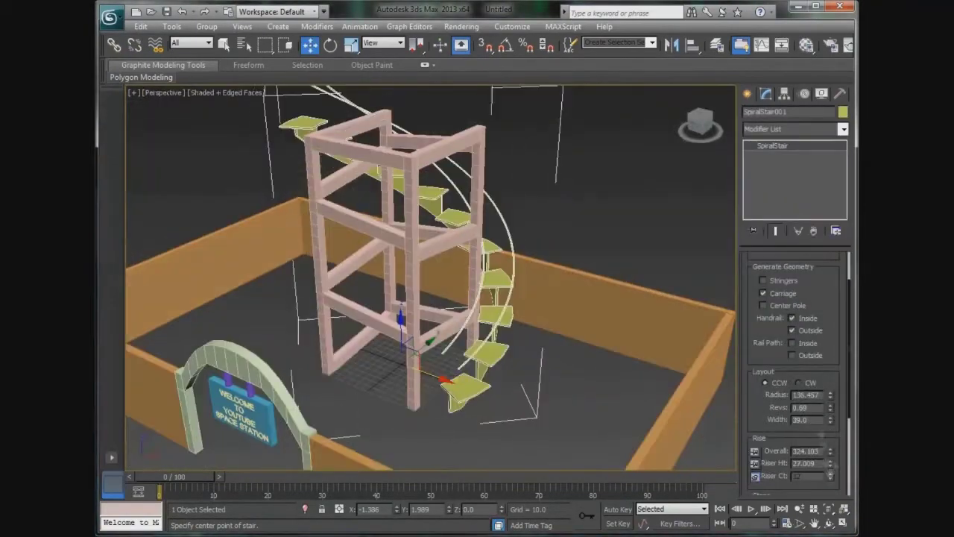
pyautogui.scroll(-3, 794, 357)
pyautogui.click(755, 387)
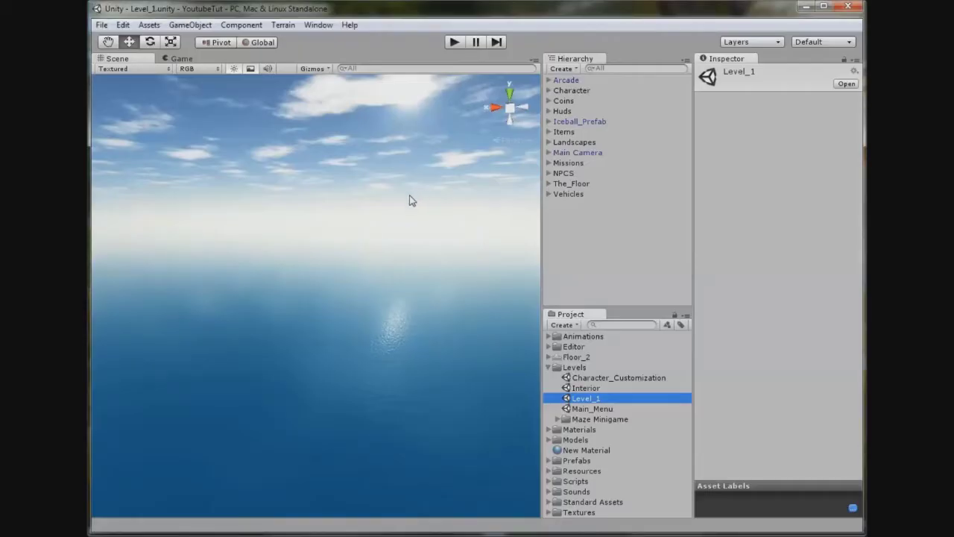
# Switch to the Level_1 scene in Unity and frame the Character object to examine the terrain around it.
pyautogui.click(409, 195)
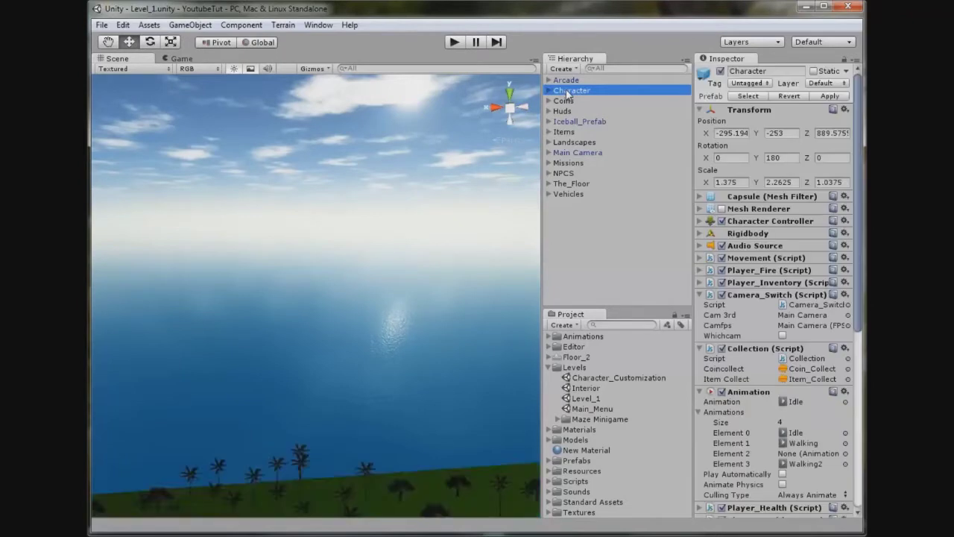
pyautogui.doubleClick(568, 91)
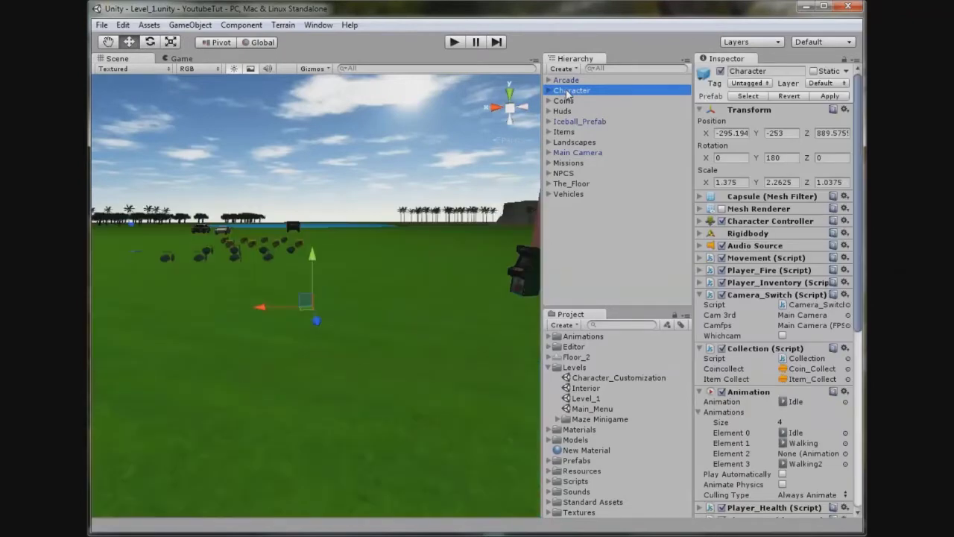
pyautogui.moveTo(445, 303); pyautogui.dragTo(274, 365, button='middle')
pyautogui.scroll(-10, 384, 349)
pyautogui.scroll(-8, 371, 342)
pyautogui.keyDown('alt'); pyautogui.moveTo(274, 364); pyautogui.dragTo(612, 406); pyautogui.keyUp('alt')
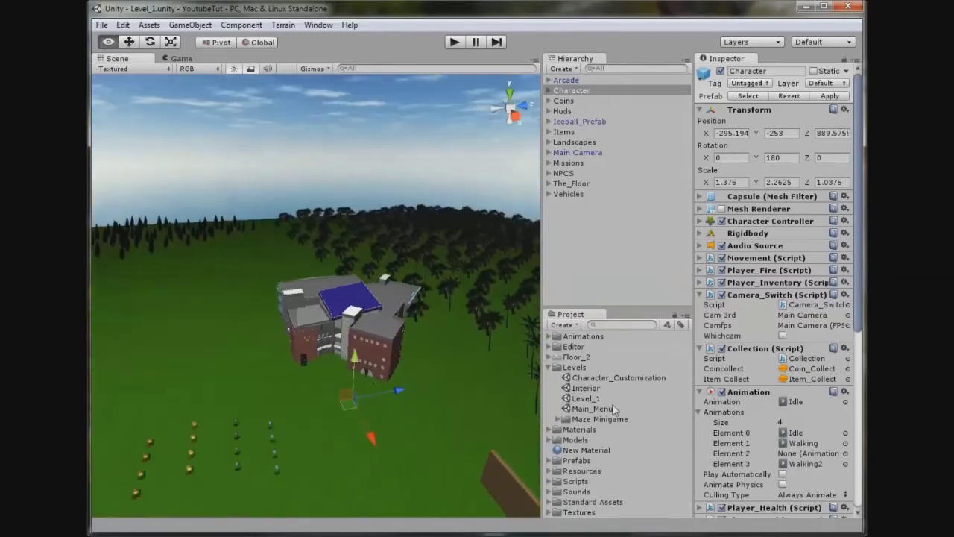
pyautogui.keyDown('alt'); pyautogui.moveTo(379, 368); pyautogui.dragTo(403, 341); pyautogui.keyUp('alt')
# Collapse the Character's Collection, Animation, Camera_Switch and Transforming_GUI components.
pyautogui.click(700, 348)
pyautogui.click(699, 360)
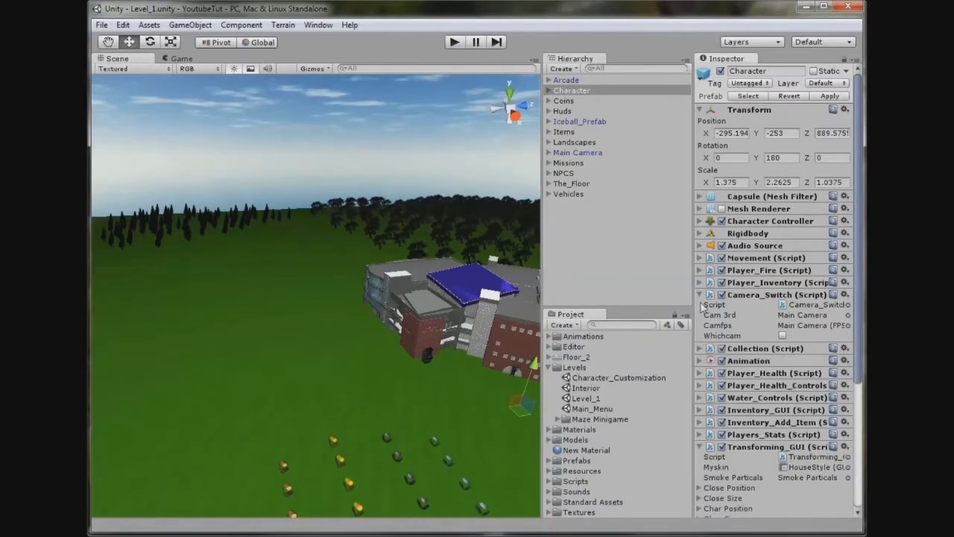
pyautogui.click(700, 296)
pyautogui.click(699, 405)
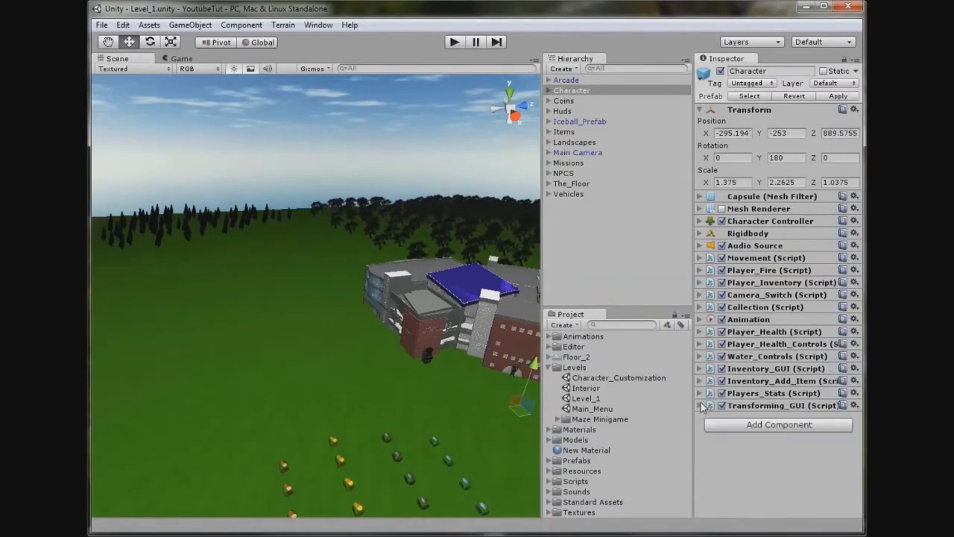
# Place the YouTube_Space_Station model from the Models folder's Space Station subfolder onto open grass in the scene.
pyautogui.click(286, 133)
pyautogui.moveTo(291, 272); pyautogui.dragTo(350, 238, button='middle')
pyautogui.scroll(6, 472, 310)
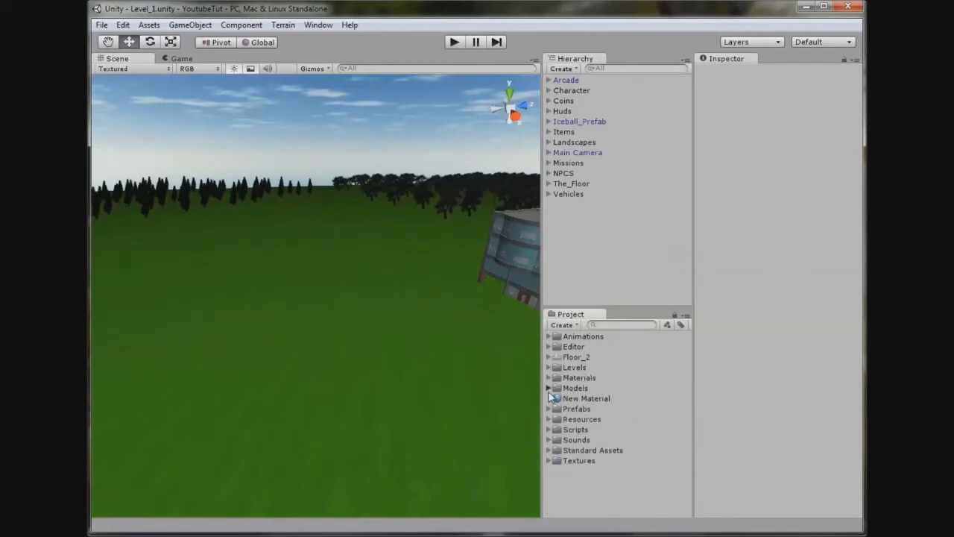
pyautogui.click(549, 389)
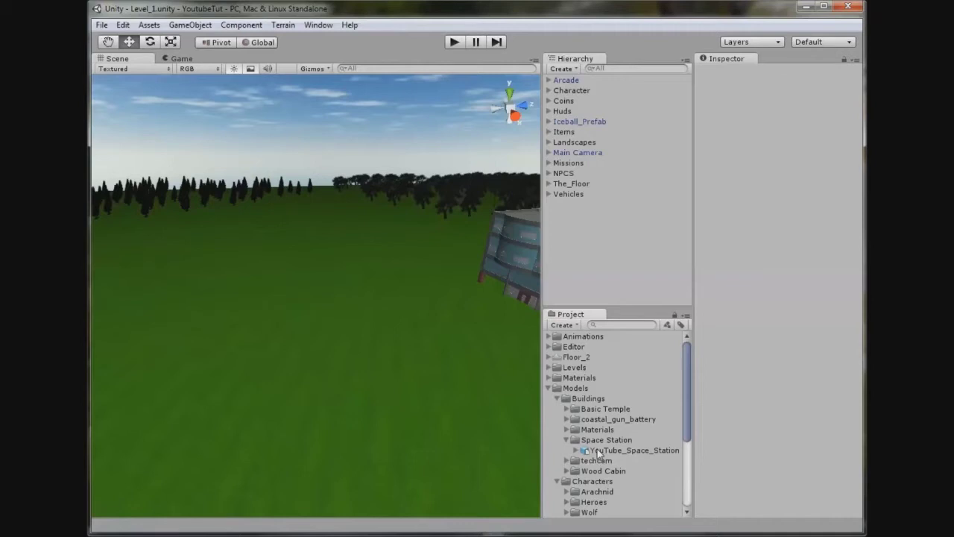
pyautogui.moveTo(376, 322); pyautogui.dragTo(290, 253)
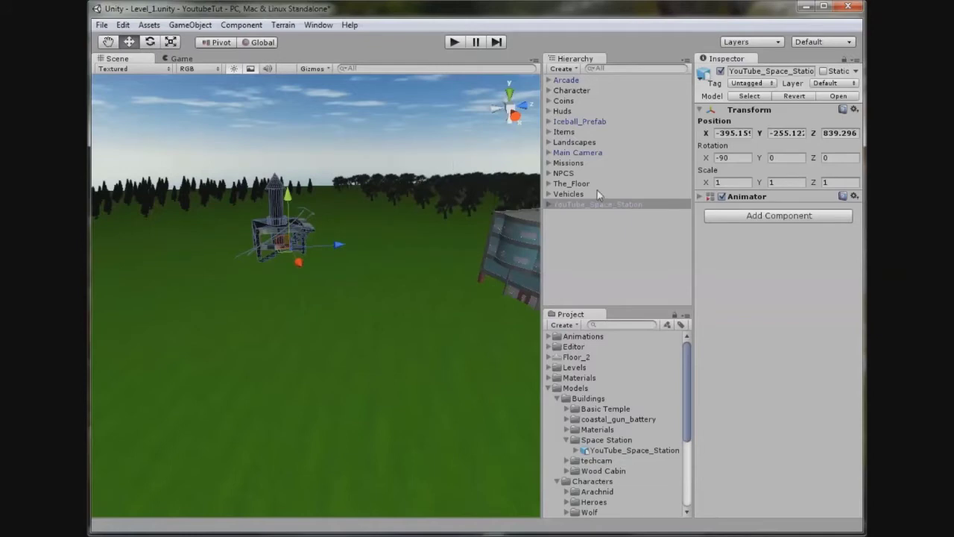
# Frame the space station and raise it above the grass to a Y position of about -233.
pyautogui.doubleClick(593, 211)
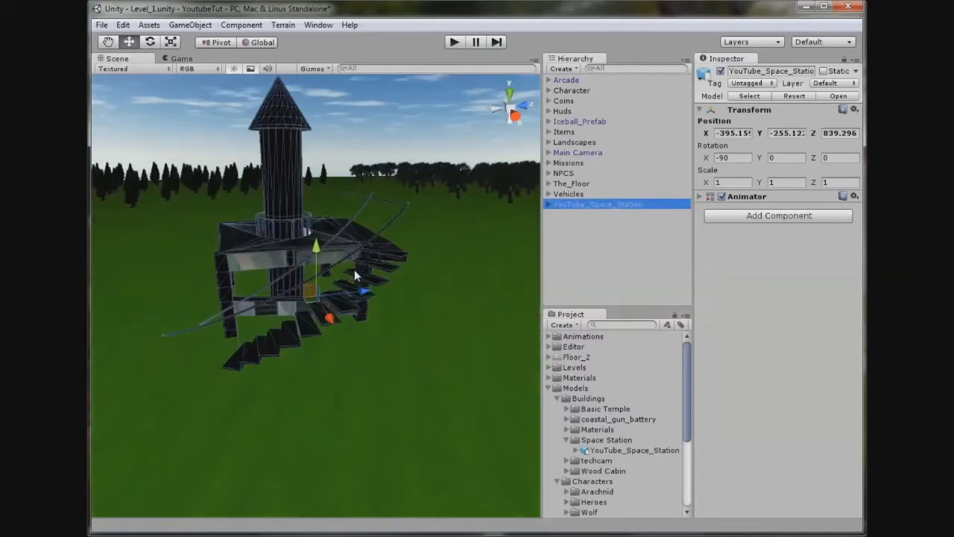
pyautogui.moveTo(319, 253); pyautogui.dragTo(360, 88)
pyautogui.scroll(-10, 366, 193)
pyautogui.keyDown('alt'); pyautogui.moveTo(350, 266); pyautogui.dragTo(424, 293); pyautogui.keyUp('alt')
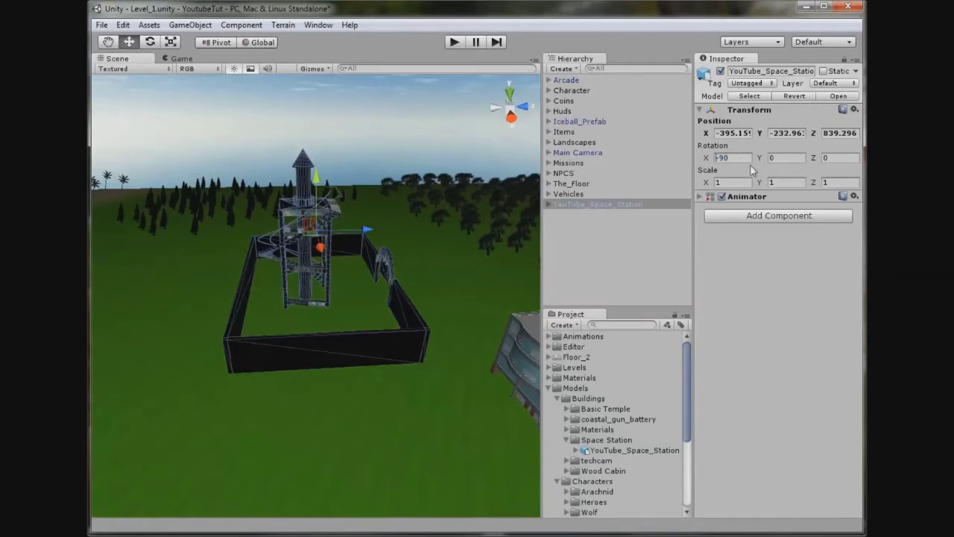
# Set the space station's Y rotation to 90 and reposition it from the top view to about X -409, Z 823.
pyautogui.write('90')
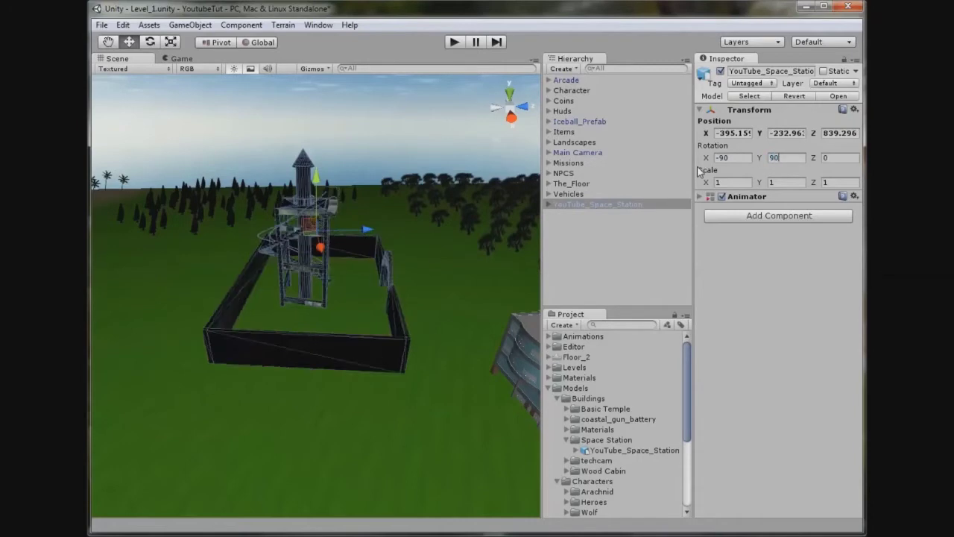
pyautogui.click(508, 99)
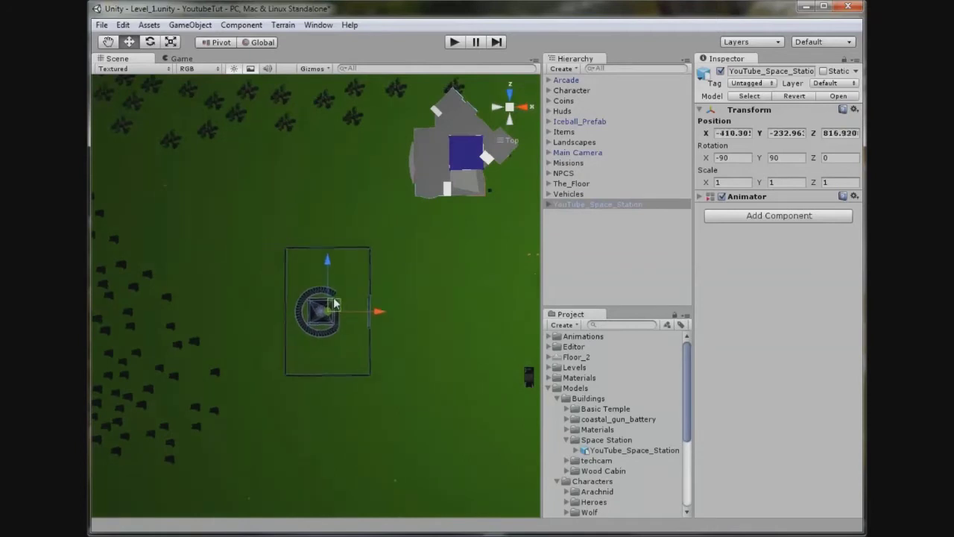
# Move the Character in front of the station's entrance arch, to about X -370, Z 822, and view the entrance up close.
pyautogui.click(559, 90)
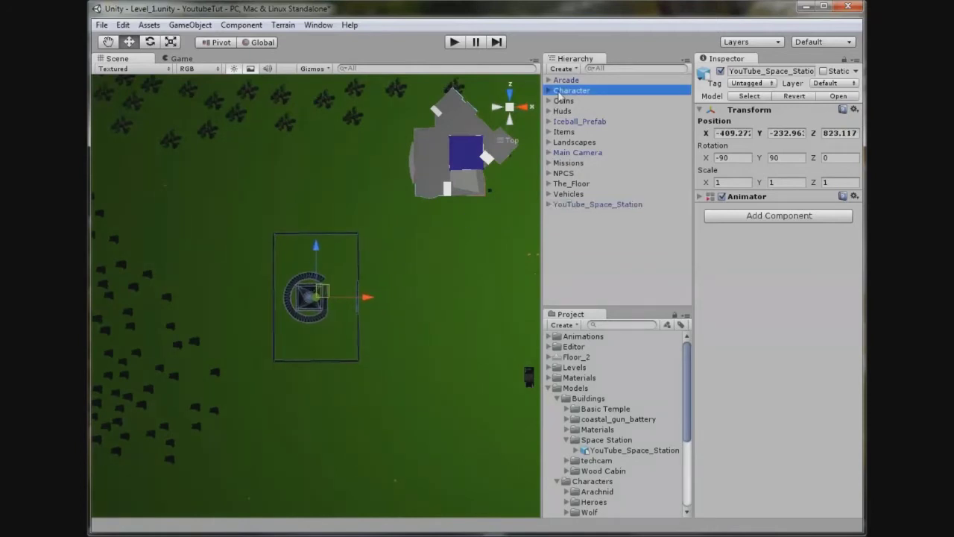
pyautogui.moveTo(538, 168); pyautogui.dragTo(399, 294)
pyautogui.click(509, 111)
pyautogui.keyDown('alt'); pyautogui.moveTo(470, 194); pyautogui.dragTo(327, 208); pyautogui.keyUp('alt')
pyautogui.scroll(3, 327, 208)
pyautogui.scroll(8, 326, 204)
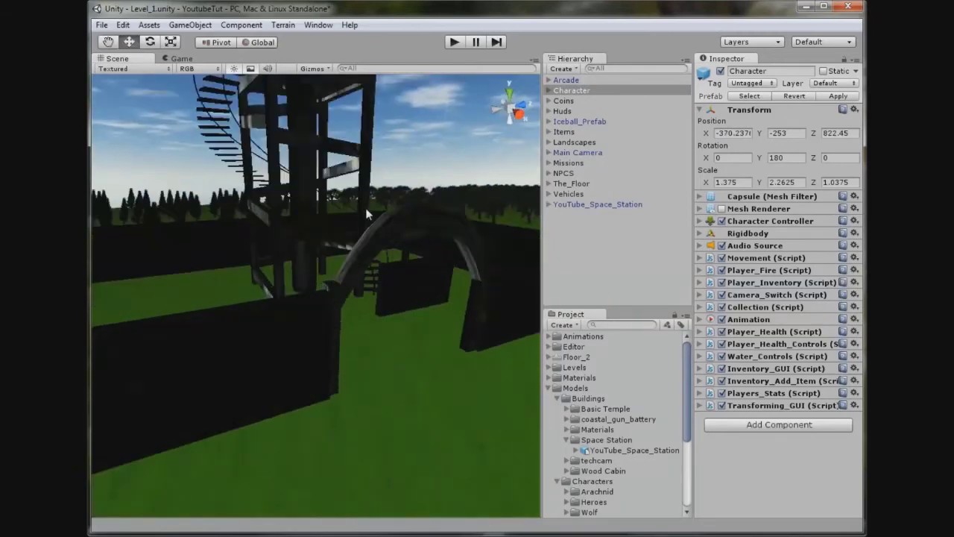
pyautogui.scroll(-4, 362, 263)
# Review the YouTube_Space_Station model's import settings, including its mesh, collider and material options.
pyautogui.click(625, 451)
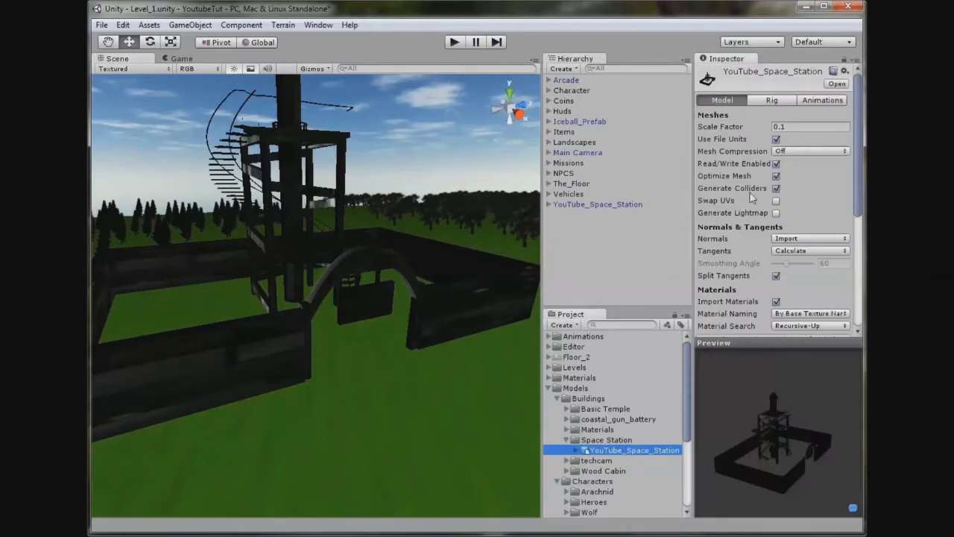
pyautogui.scroll(-5, 790, 224)
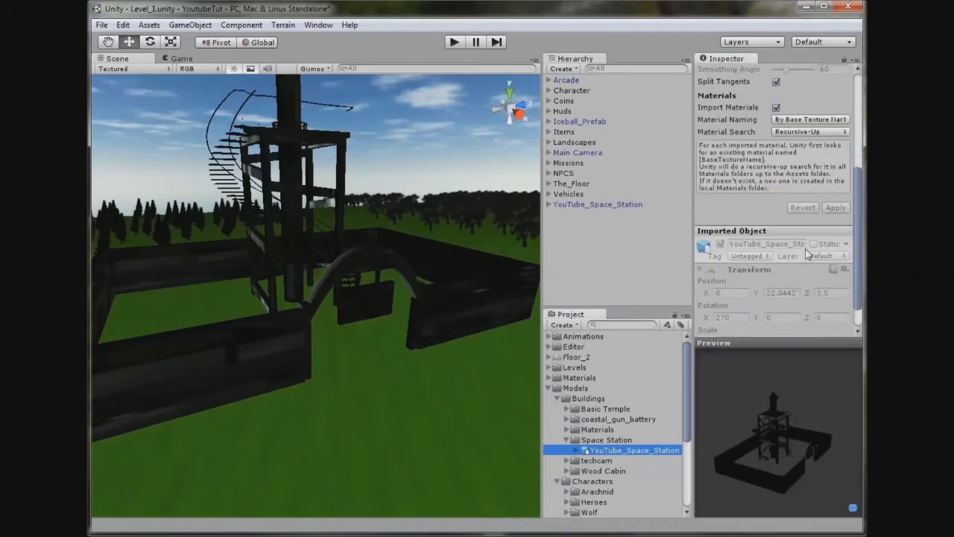
pyautogui.scroll(5, 807, 254)
pyautogui.scroll(3, 414, 295)
# Expand the space station's child objects, select Walls and locate its main texture in the project.
pyautogui.moveTo(414, 300); pyautogui.dragTo(390, 296, button='middle')
pyautogui.click(549, 204)
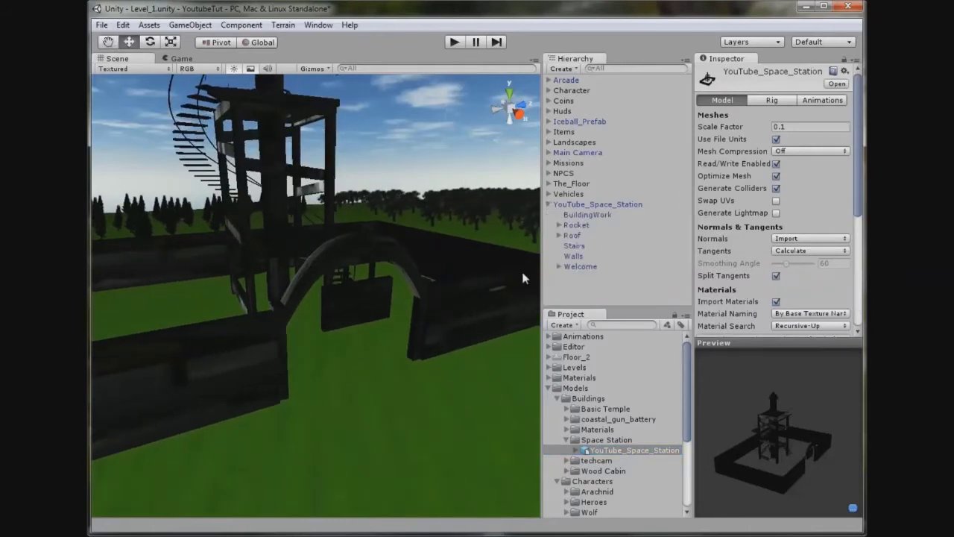
pyautogui.click(480, 301)
pyautogui.click(573, 256)
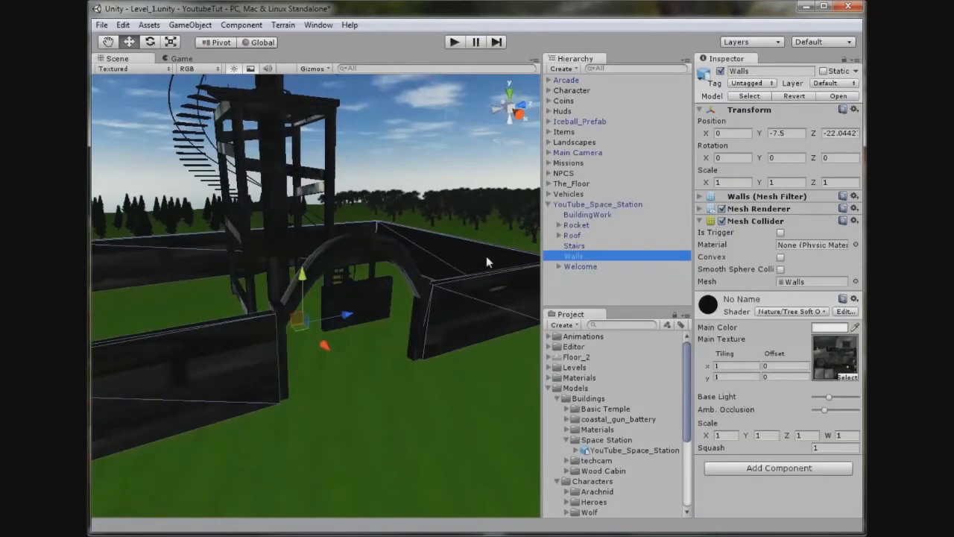
pyautogui.click(836, 352)
pyautogui.scroll(-3, 624, 459)
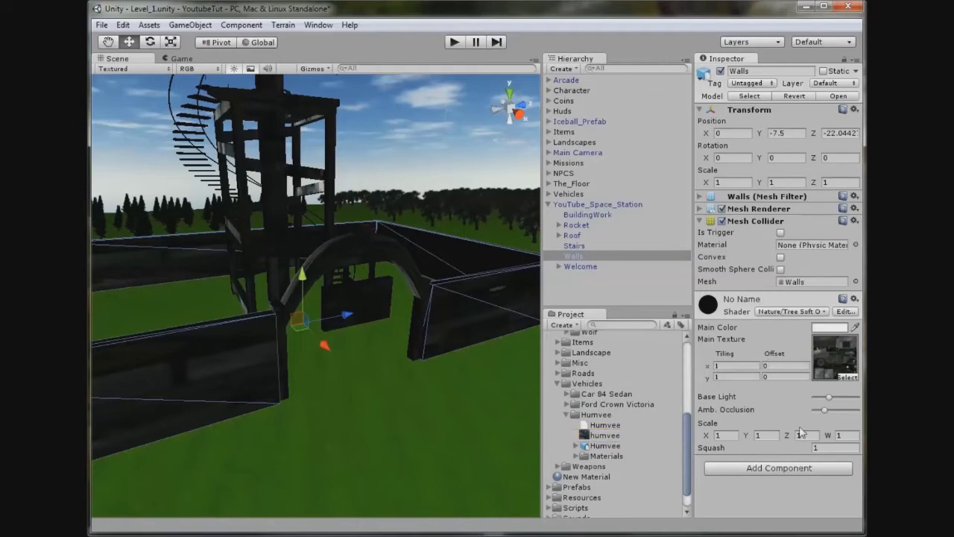
# Expand the Walls' Mesh Renderer and locate its assigned No Name material in the project.
pyautogui.click(766, 210)
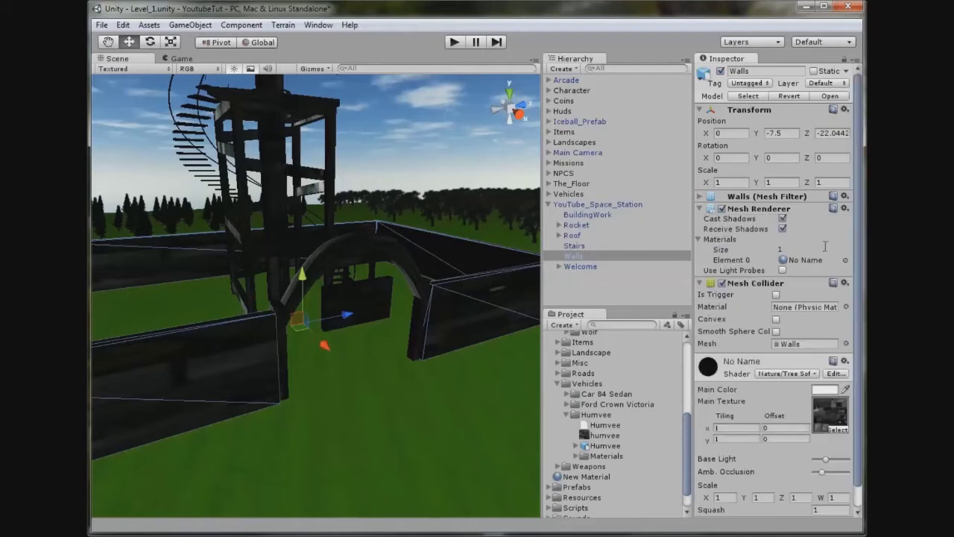
pyautogui.click(807, 262)
pyautogui.click(596, 339)
pyautogui.scroll(3, 624, 380)
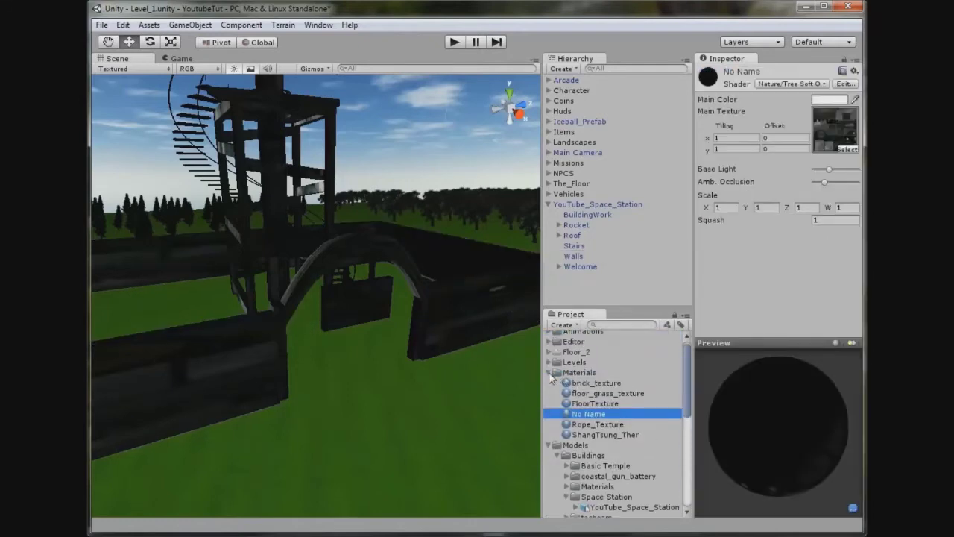
# Collapse the Materials folder and bring the Space Station folder under Models back into view.
pyautogui.click(548, 372)
pyautogui.click(550, 382)
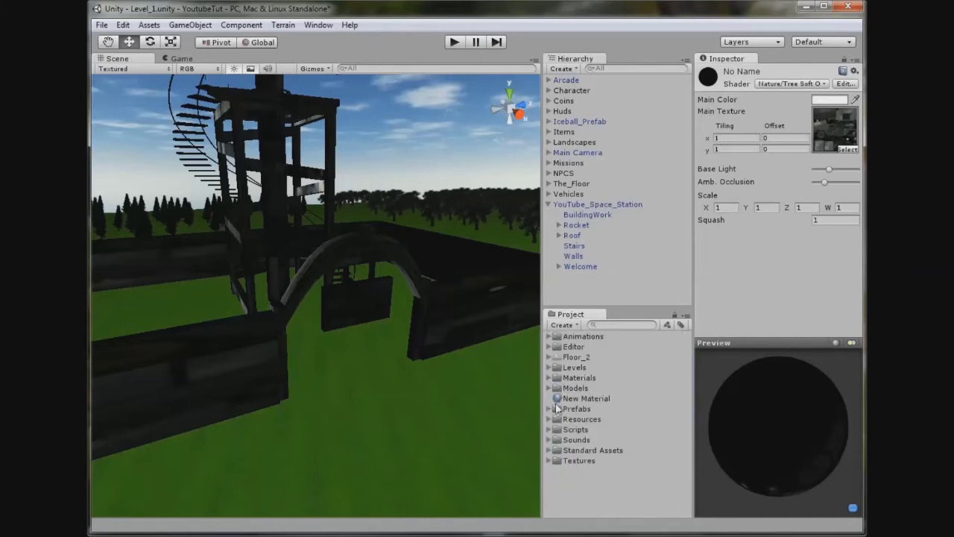
pyautogui.click(549, 386)
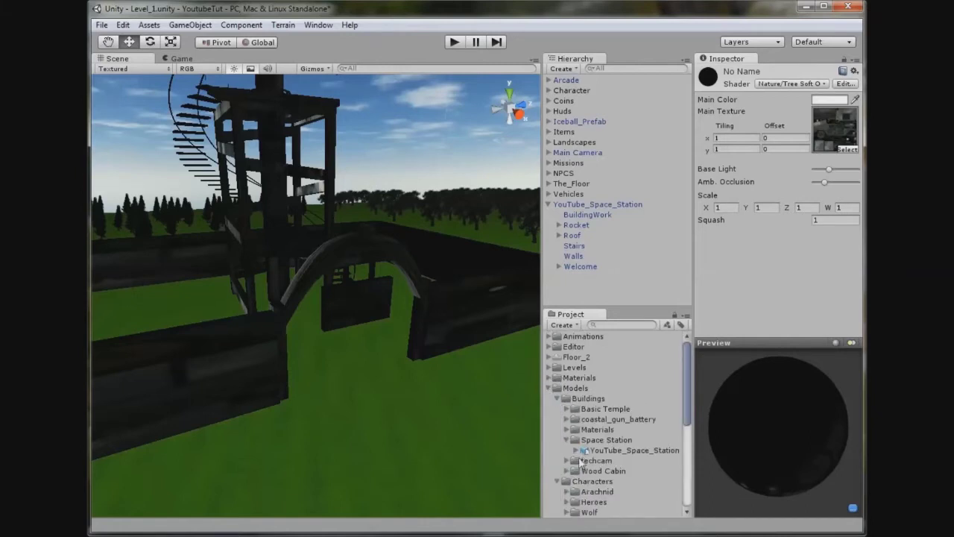
# Copy the name of the YouTube_Space_Station model in the Space Station folder.
pyautogui.click(600, 440)
pyautogui.rightClick(598, 445)
pyautogui.click(582, 452)
pyautogui.click(582, 452)
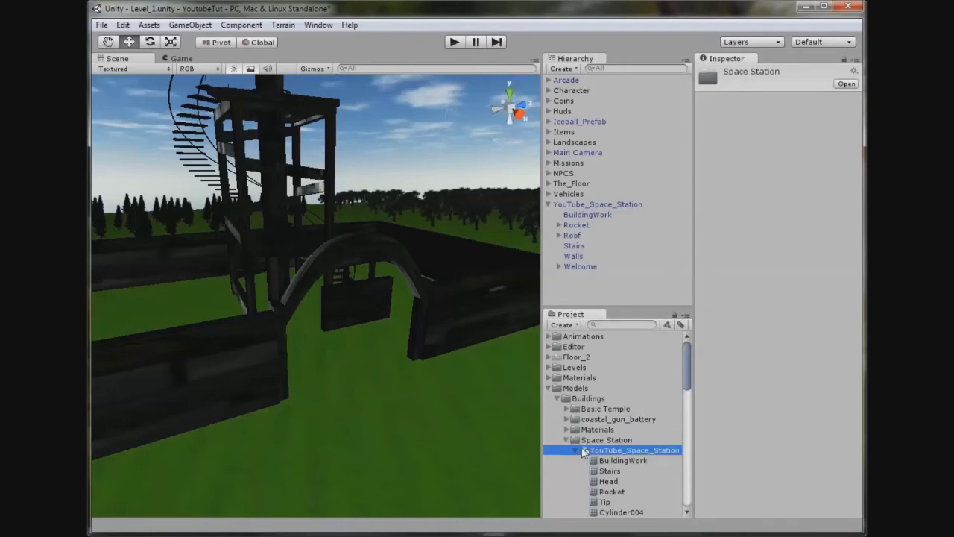
pyautogui.click(585, 451)
pyautogui.click(594, 450)
pyautogui.hotkey('ctrl', 'c')
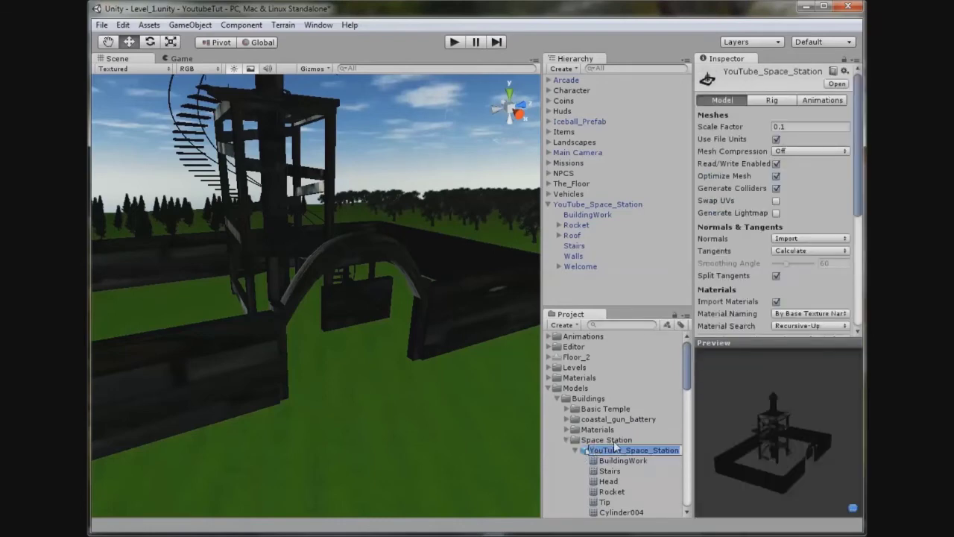
# Create a subfolder inside the Space Station folder and name it YouTube_Space_Station.
pyautogui.rightClick(609, 440)
pyautogui.moveTo(666, 236)
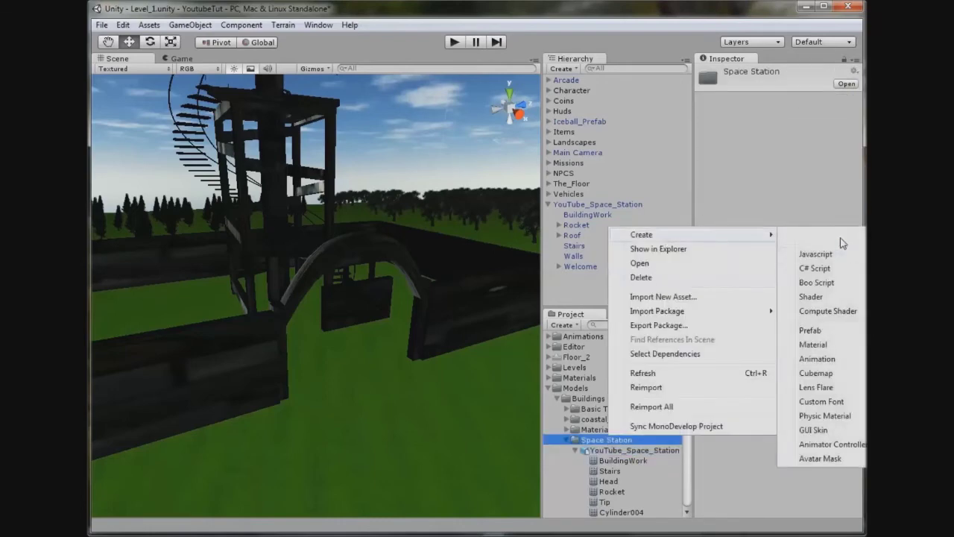
pyautogui.click(828, 243)
pyautogui.hotkey('ctrl', 'v')
pyautogui.press('Return')
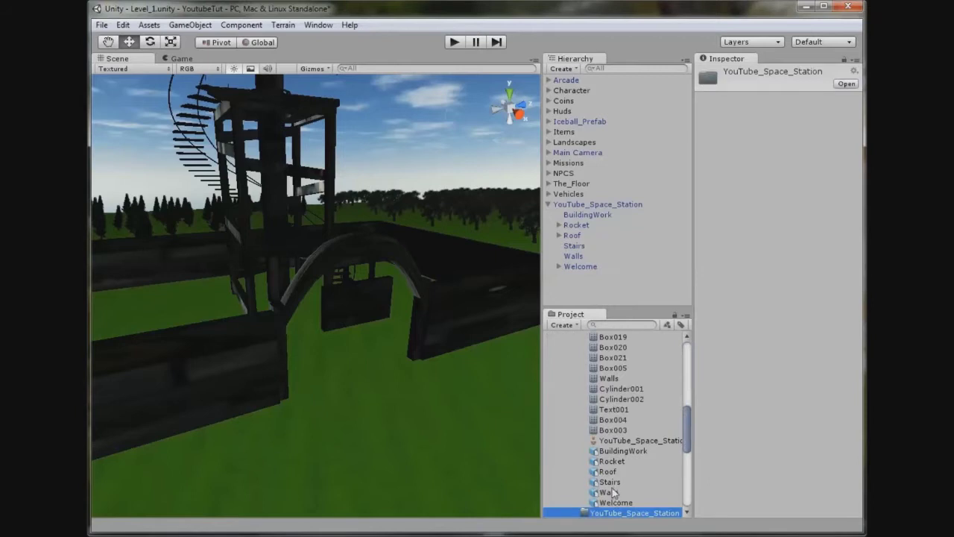
# Collapse the YouTube_Space_Station model asset and move it into the new folder of the same name.
pyautogui.scroll(10, 613, 493)
pyautogui.click(576, 441)
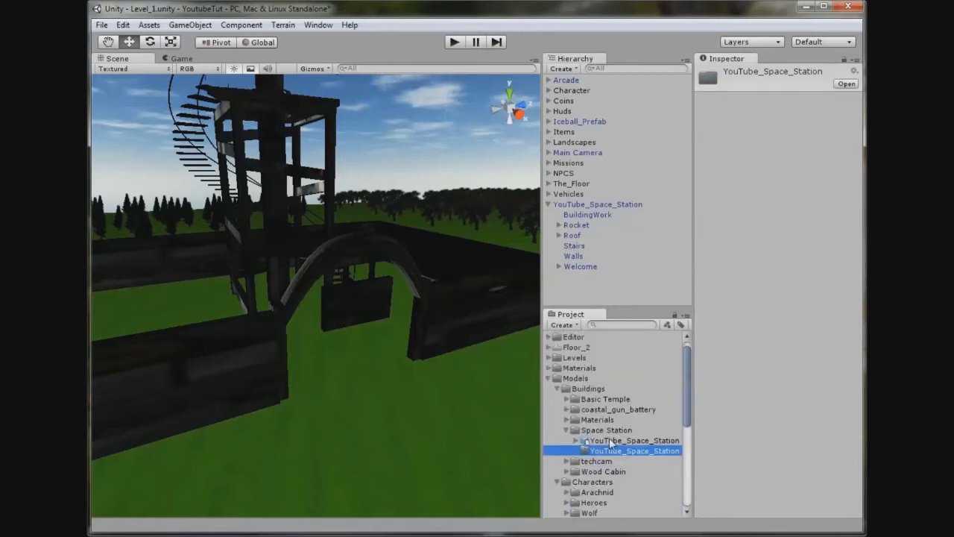
pyautogui.keyDown('ctrl'); pyautogui.click(603, 440); pyautogui.keyUp('ctrl')
pyautogui.click(605, 442)
pyautogui.moveTo(608, 442); pyautogui.dragTo(616, 452)
# Create a new material named Walls in the YouTube_Space_Station folder.
pyautogui.click(608, 442)
pyautogui.rightClick(609, 445)
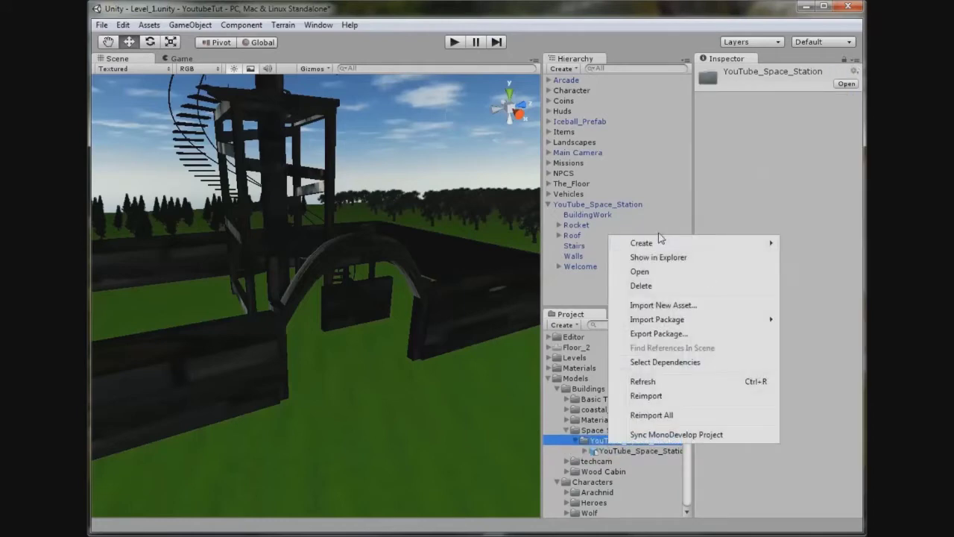
pyautogui.moveTo(660, 243)
pyautogui.click(812, 353)
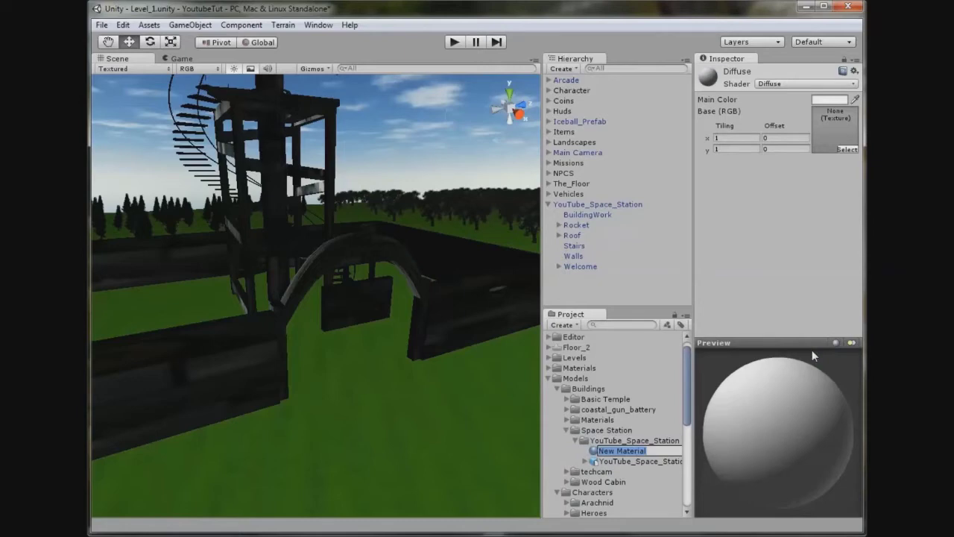
pyautogui.write('Walls')
pyautogui.press('Return')
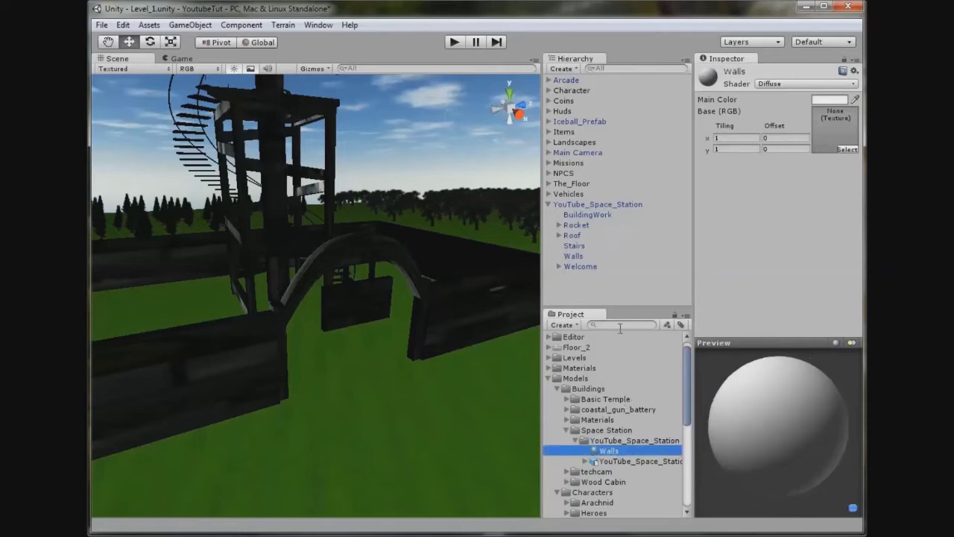
# Search the assets for brick, assign the tan brick texture as the Walls material's base texture, and clear the search.
pyautogui.click(617, 325)
pyautogui.write('brick')
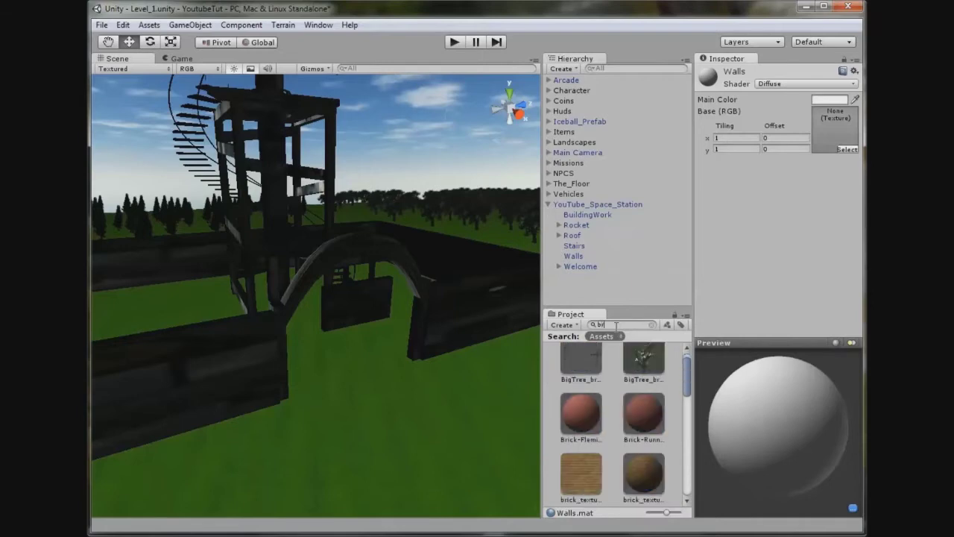
pyautogui.moveTo(587, 416); pyautogui.dragTo(832, 133)
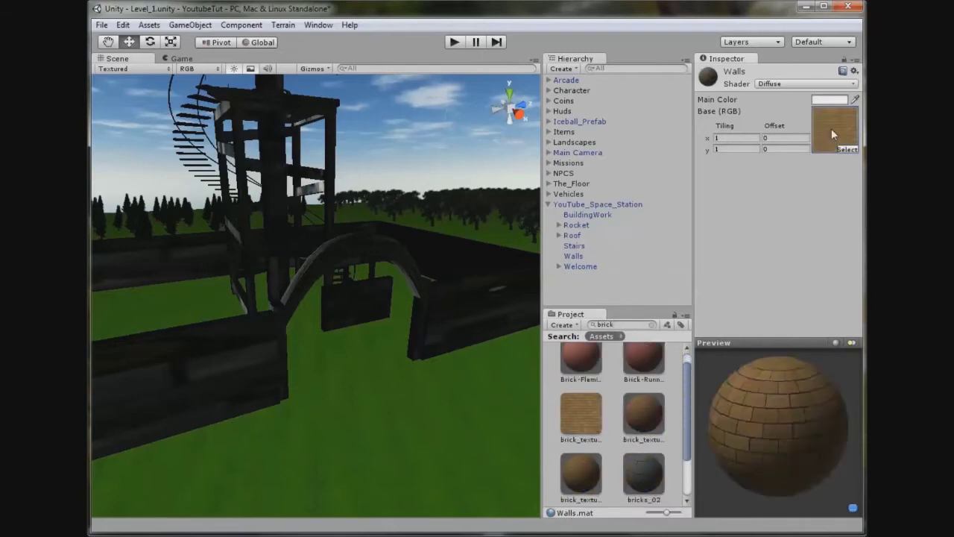
pyautogui.moveTo(636, 323); pyautogui.dragTo(538, 331)
pyautogui.press('BackSpace')
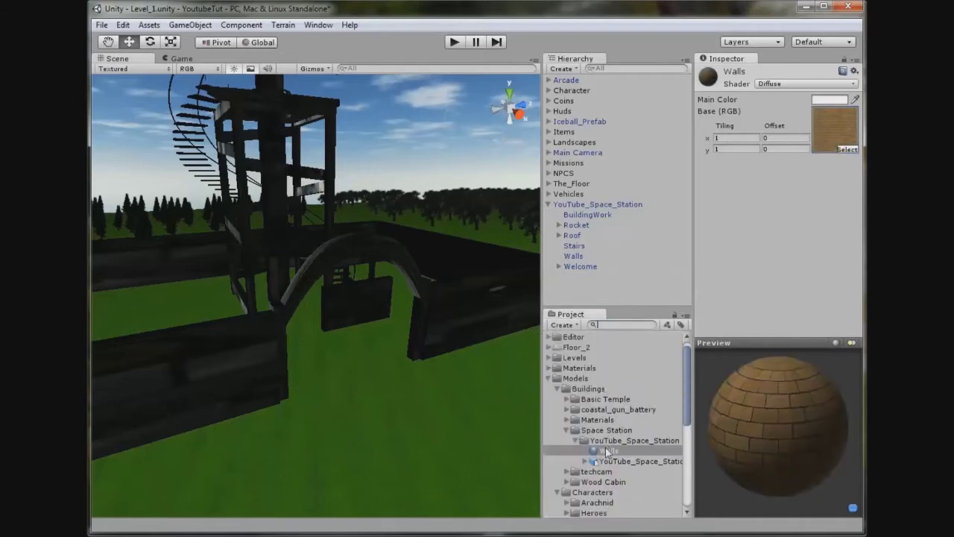
# Apply the Walls material to the perimeter walls and the entrance arch, with its X tiling set to 5.
pyautogui.moveTo(607, 449); pyautogui.dragTo(488, 312)
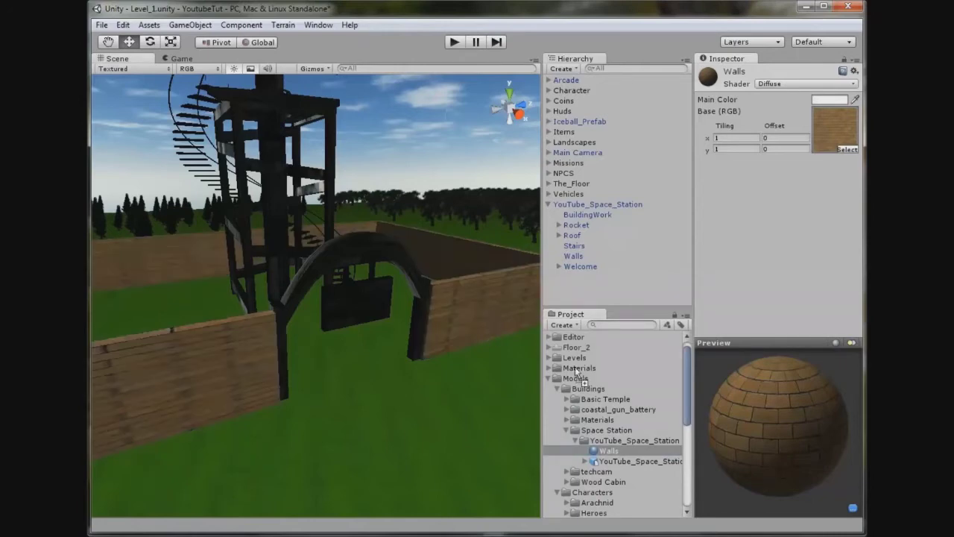
pyautogui.write('5')
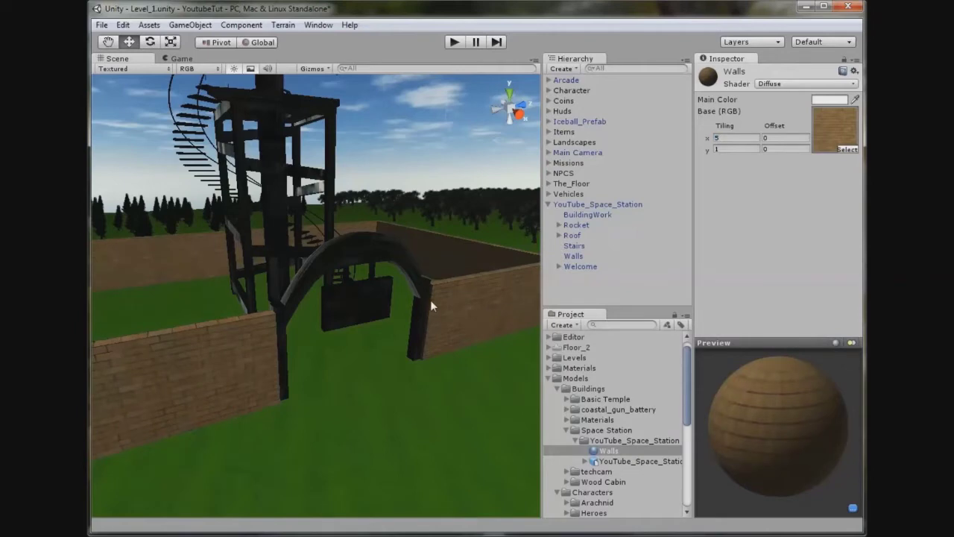
pyautogui.click(401, 266)
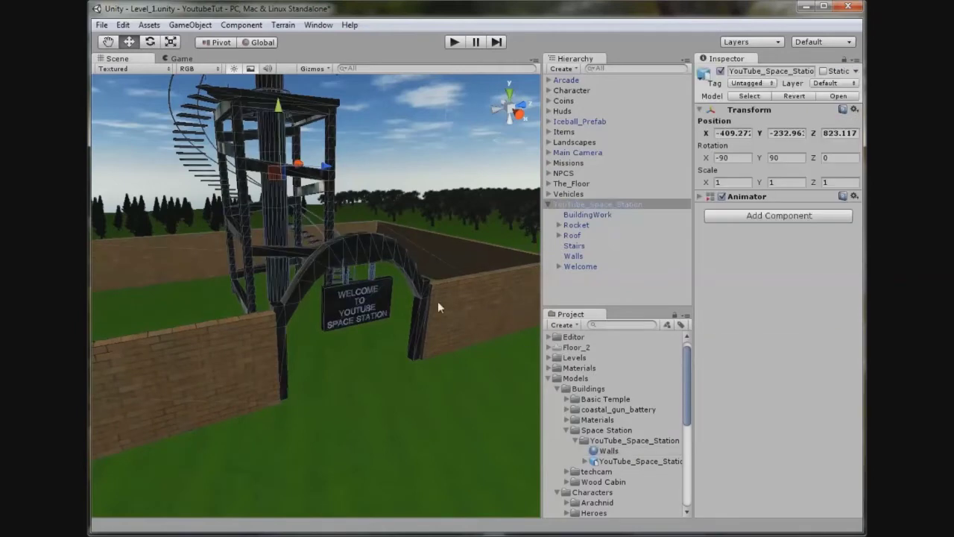
pyautogui.click(385, 253)
pyautogui.moveTo(607, 453); pyautogui.dragTo(787, 266)
pyautogui.click(408, 165)
# Create a second material named Wood in the YouTube_Space_Station folder.
pyautogui.scroll(5, 397, 266)
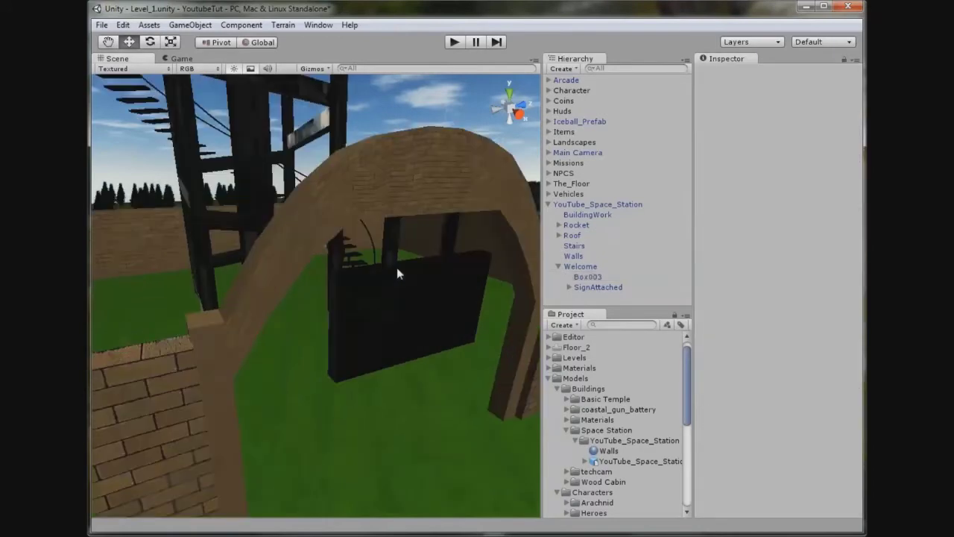
pyautogui.scroll(-5, 396, 266)
pyautogui.scroll(5, 415, 307)
pyautogui.moveTo(415, 307); pyautogui.dragTo(369, 316, button='middle')
pyautogui.click(606, 440)
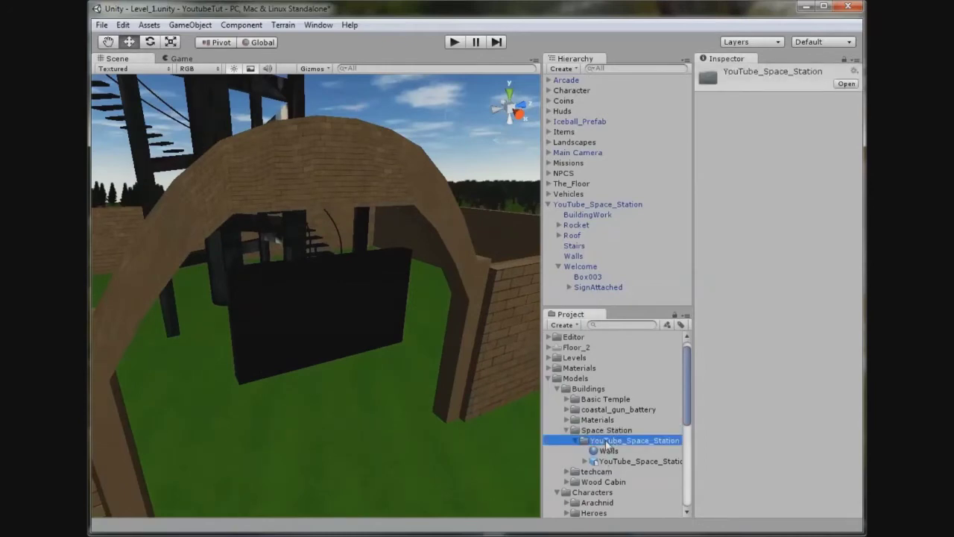
pyautogui.rightClick(606, 441)
pyautogui.moveTo(674, 251)
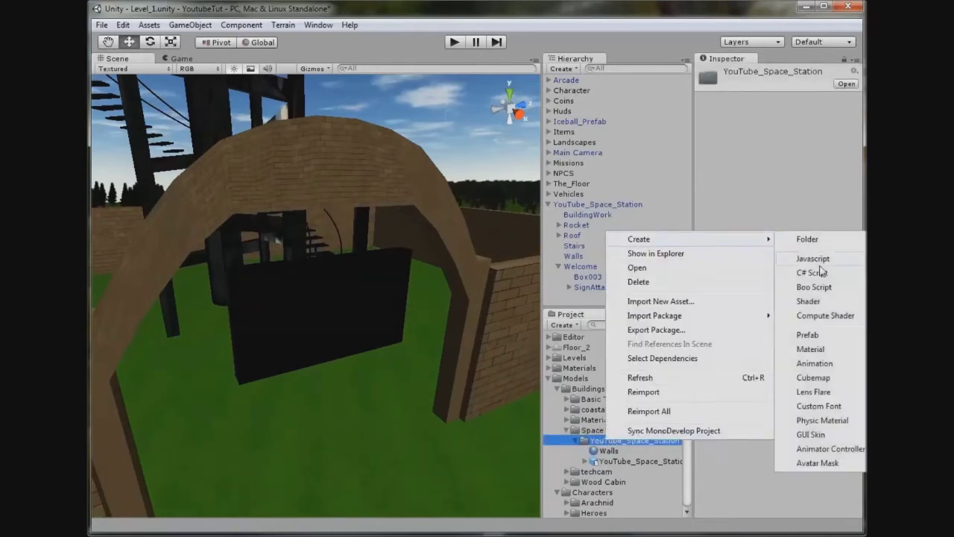
pyautogui.click(807, 350)
pyautogui.write('W')
pyautogui.press('Return')
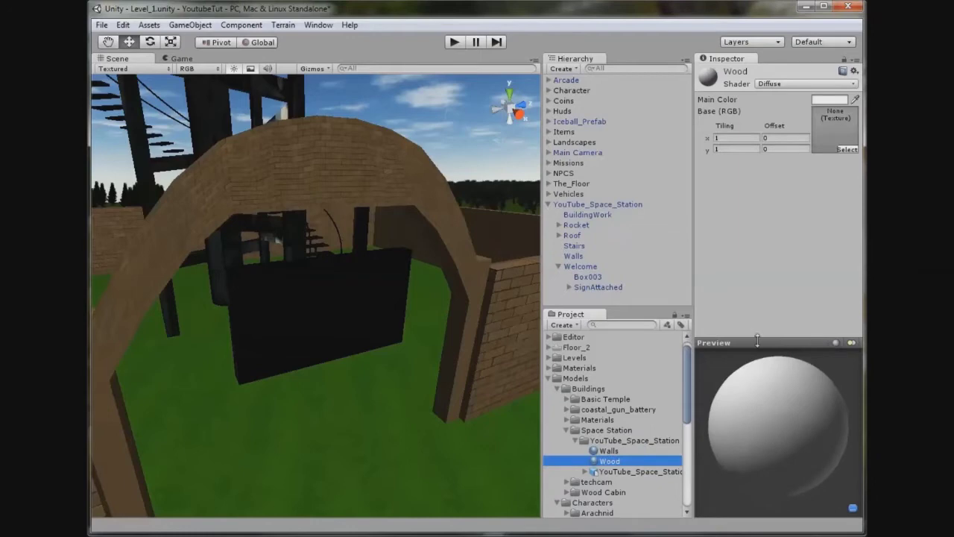
# Search the assets for wood, assign the camp_fire wood texture as the Wood material's base texture, and clear the search.
pyautogui.click(612, 324)
pyautogui.write('wood')
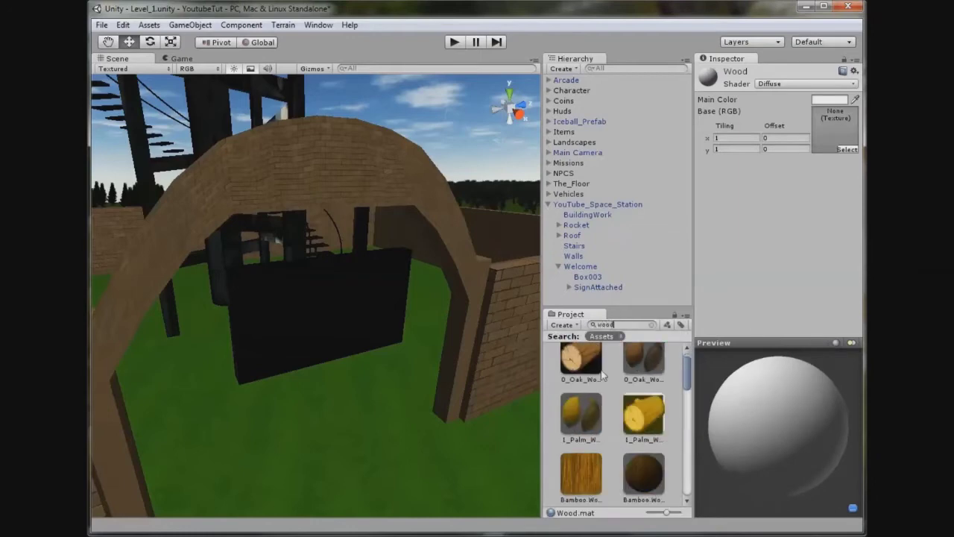
pyautogui.scroll(-4, 602, 377)
pyautogui.moveTo(646, 388); pyautogui.dragTo(833, 130)
pyautogui.doubleClick(633, 325)
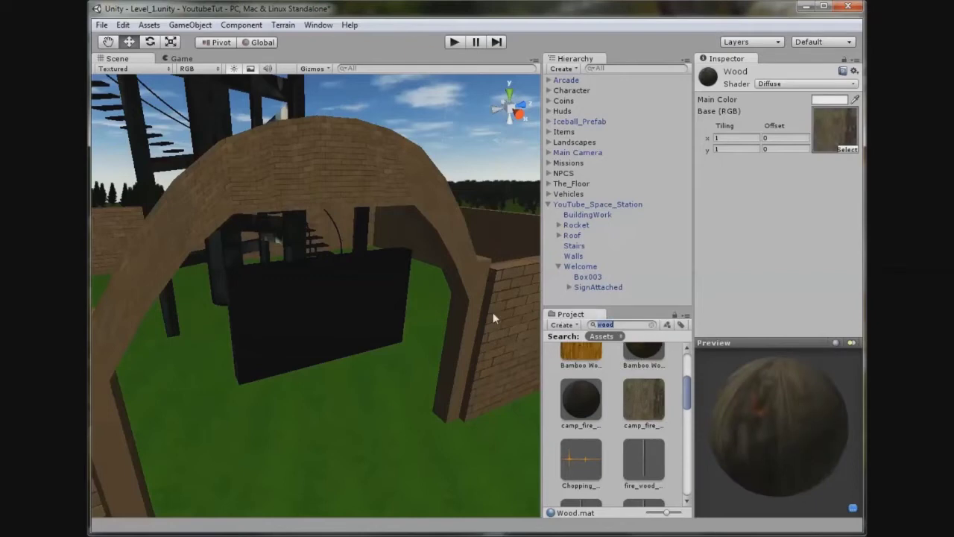
pyautogui.press('BackSpace')
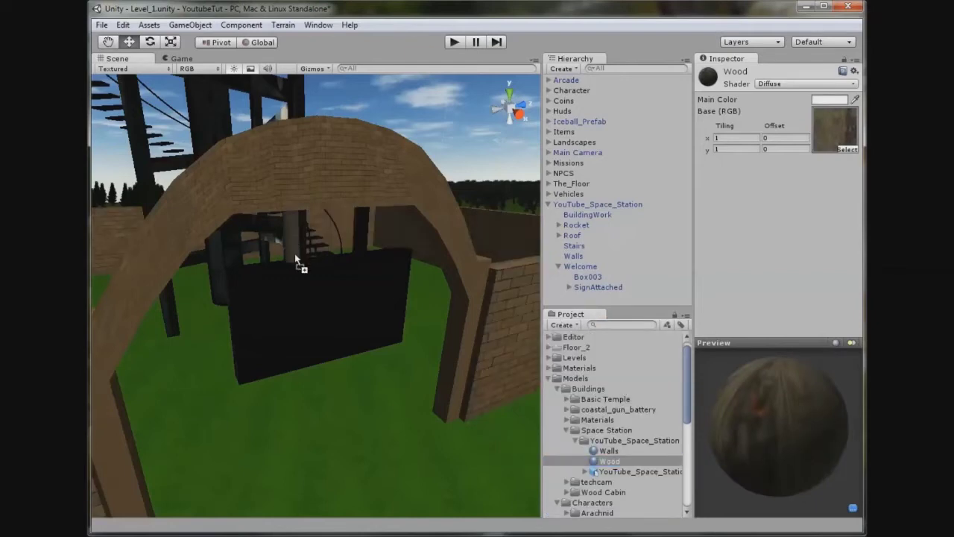
# Apply the Wood material to the welcome sign board and its hanging posts, and set its X and Y tiling to 2.
pyautogui.moveTo(610, 463); pyautogui.dragTo(538, 395)
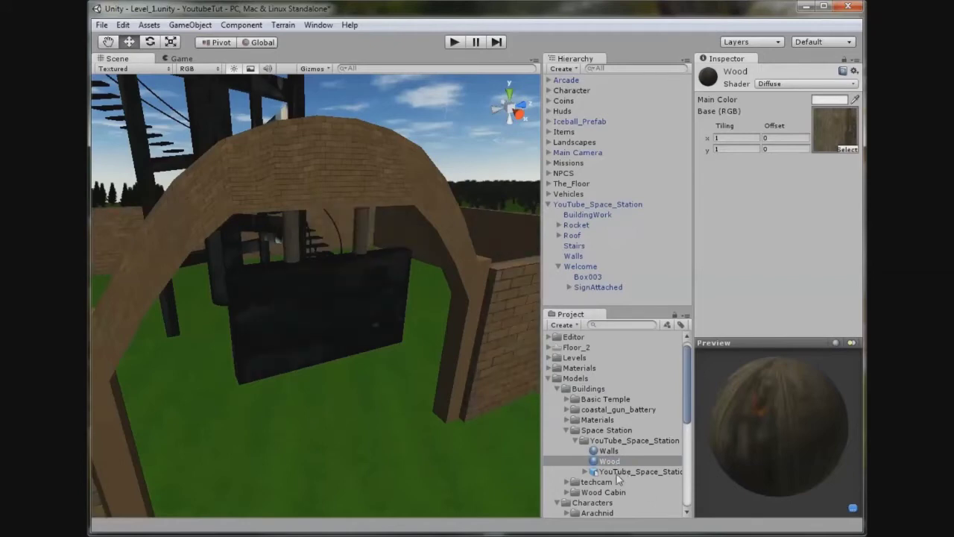
pyautogui.moveTo(598, 463); pyautogui.dragTo(263, 297)
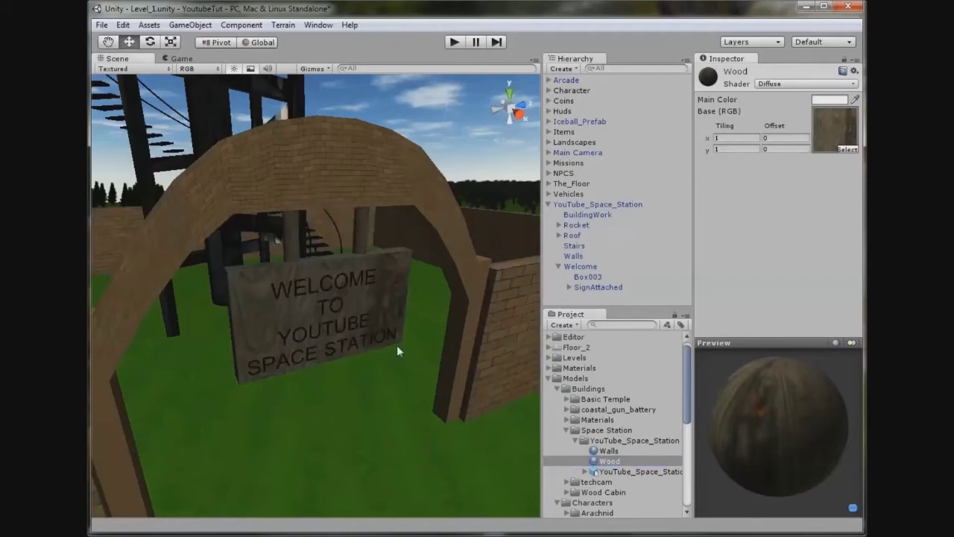
pyautogui.write('5')
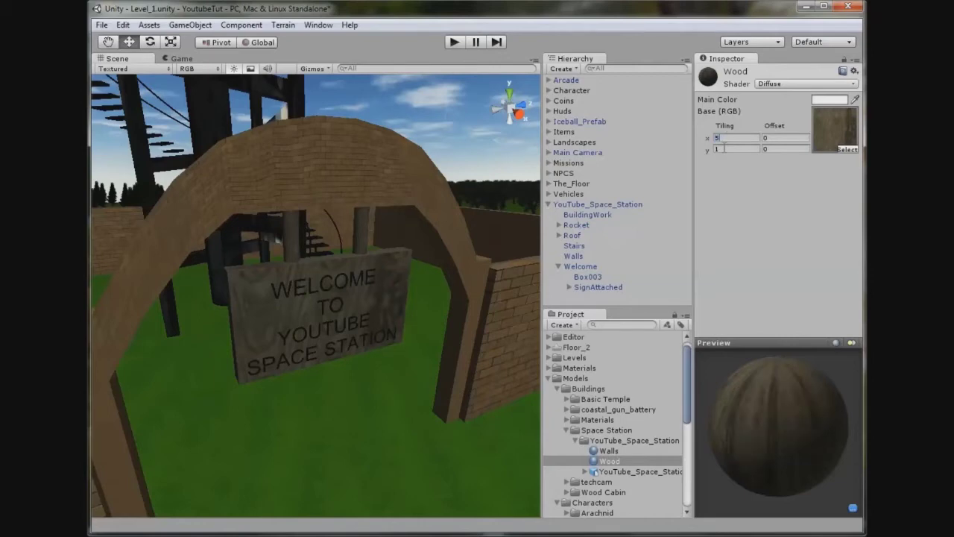
pyautogui.click(734, 149)
pyautogui.write('5')
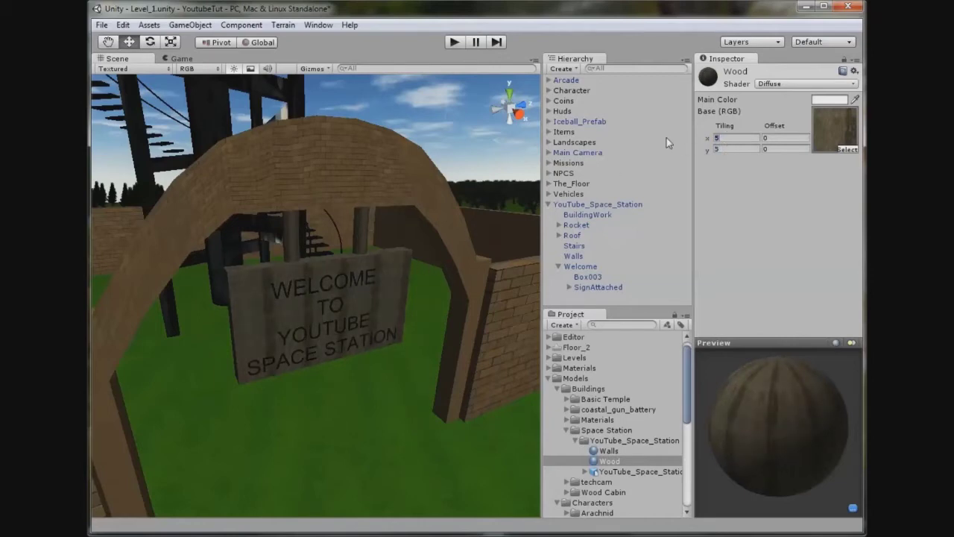
pyautogui.write('2')
pyautogui.moveTo(724, 149); pyautogui.dragTo(685, 147)
pyautogui.write('2')
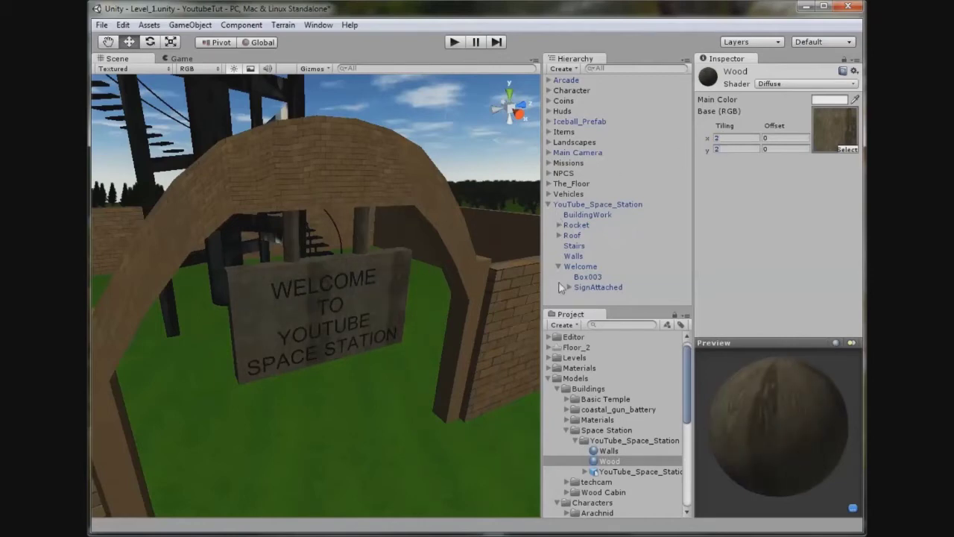
# Create a third material named Metal in the YouTube_Space_Station folder.
pyautogui.rightClick(611, 441)
pyautogui.moveTo(671, 236)
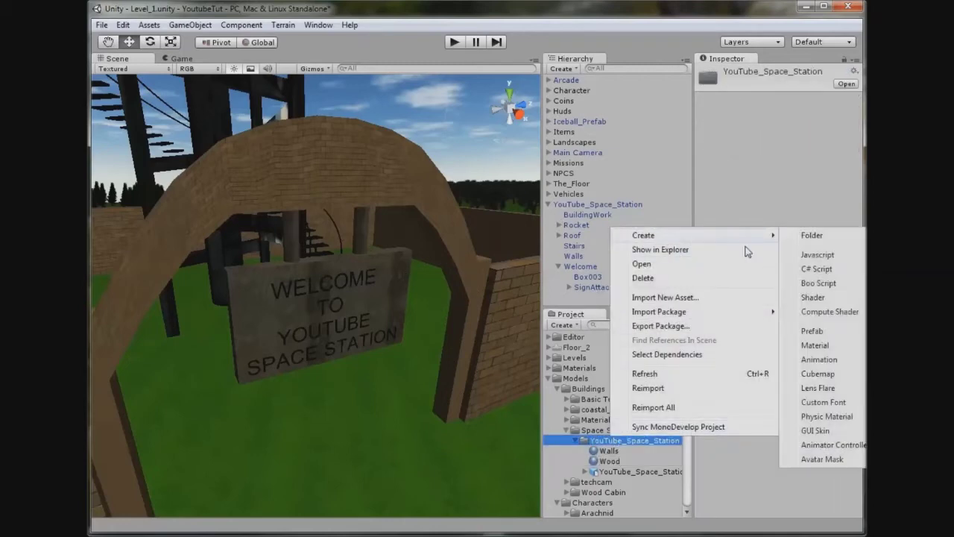
pyautogui.click(815, 345)
pyautogui.write('Metal')
pyautogui.press('Return')
# Search the project assets for a metal texture.
pyautogui.click(611, 326)
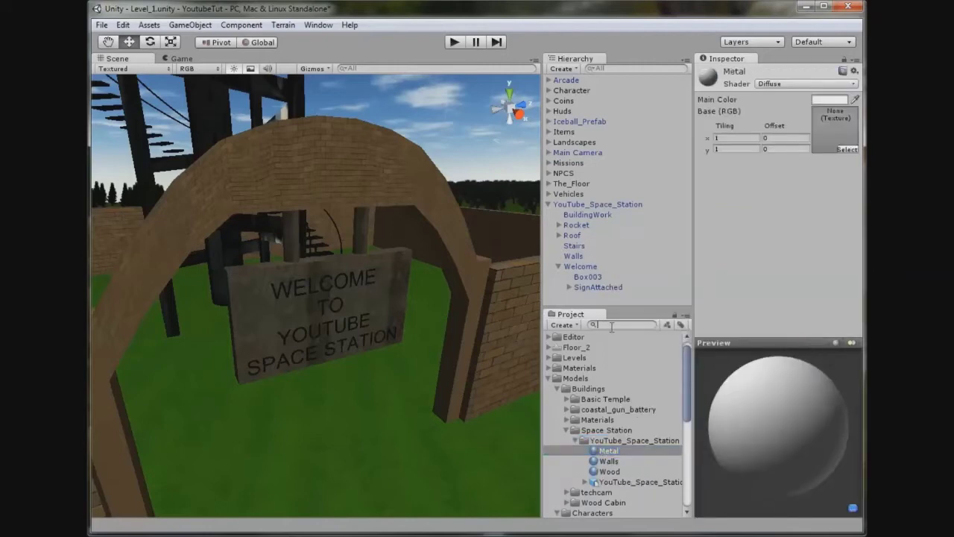
pyautogui.write('met')
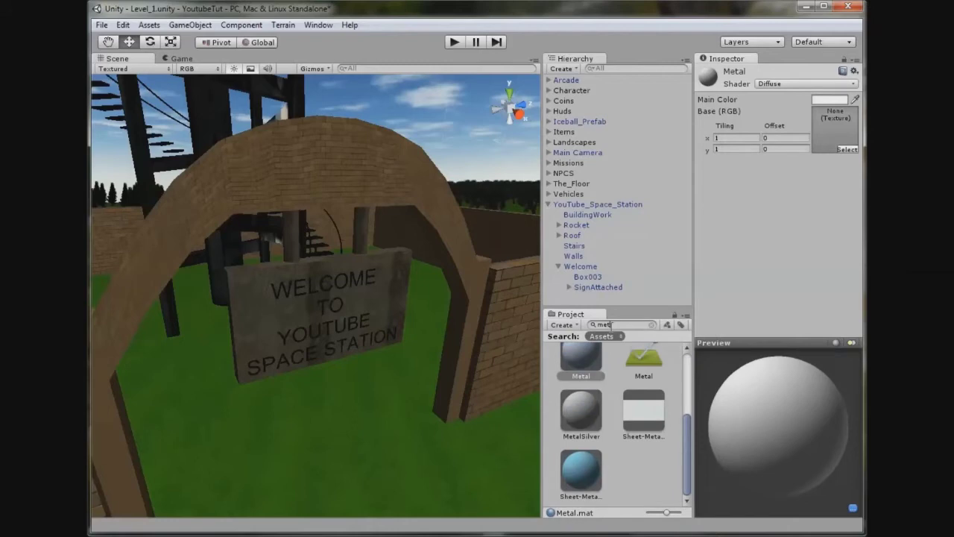
pyautogui.write('al')
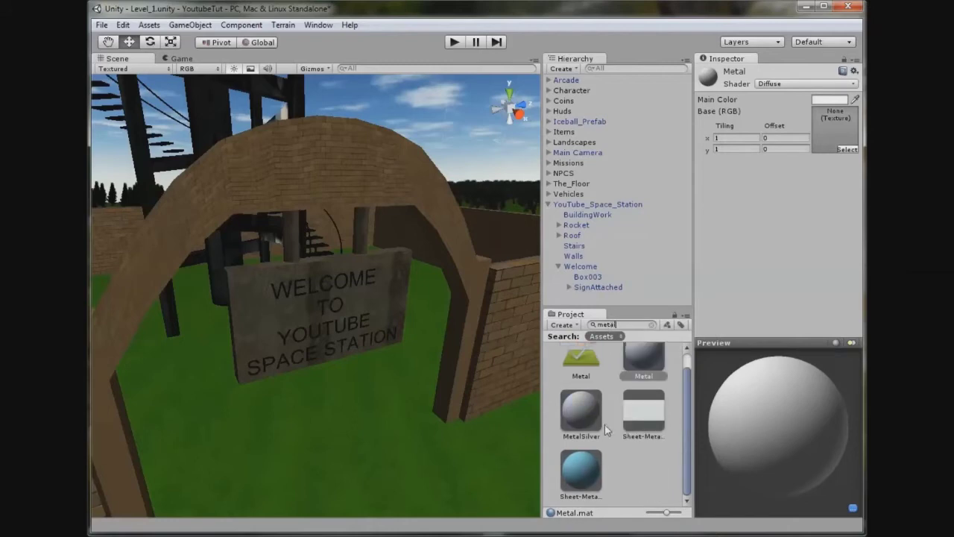
pyautogui.scroll(1, 612, 432)
pyautogui.press('BackSpace')
pyautogui.press('BackSpace')
pyautogui.press('BackSpace')
pyautogui.press('BackSpace')
pyautogui.press('BackSpace')
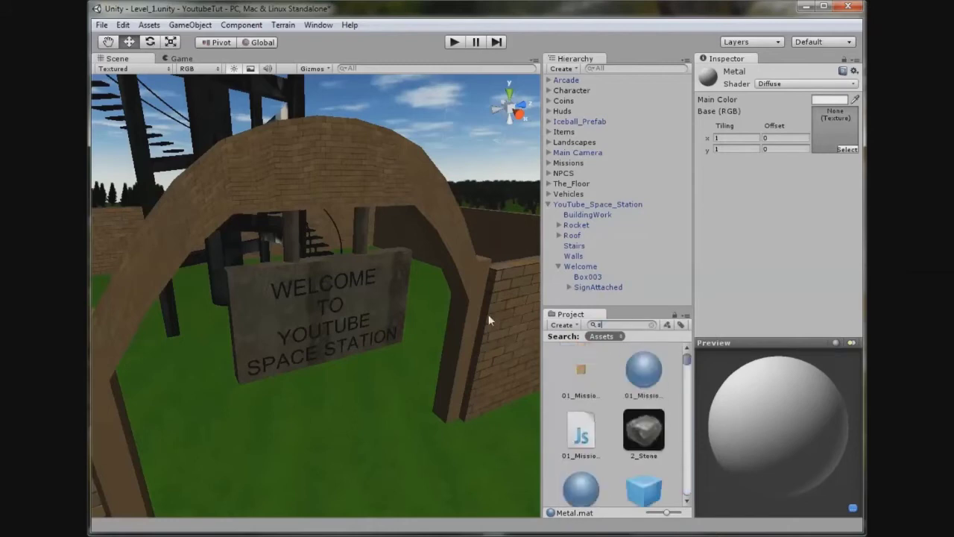
# Search the assets for steel, assign the light patched steel texture as the Metal material's base texture, and clear the search.
pyautogui.write('stee')
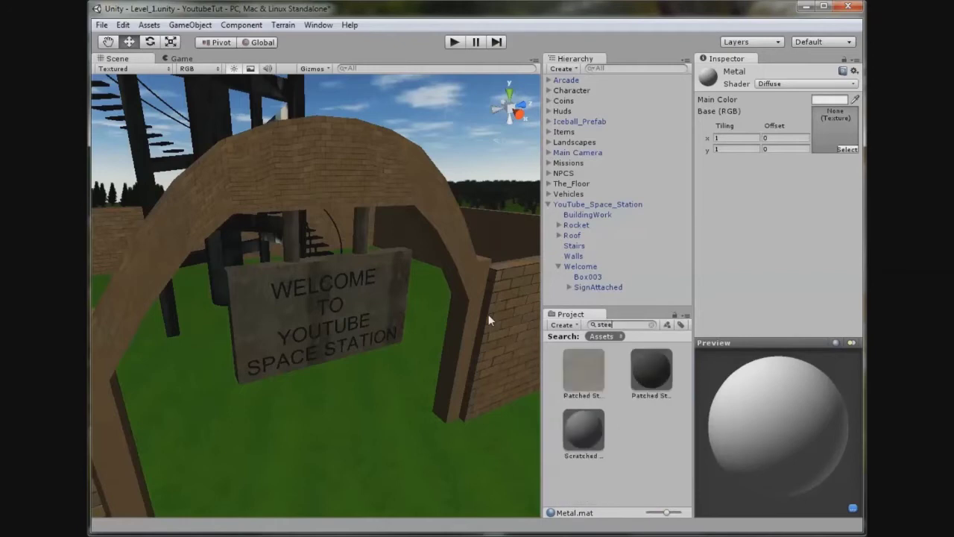
pyautogui.moveTo(575, 362); pyautogui.dragTo(817, 139)
pyautogui.moveTo(265, 231); pyautogui.dragTo(336, 361, button='middle')
pyautogui.moveTo(627, 324); pyautogui.dragTo(530, 325)
pyautogui.press('BackSpace')
# Apply the Metal material to the tower frame, the staircase and its rails, and the ring around the rocket.
pyautogui.moveTo(603, 450); pyautogui.dragTo(628, 421)
pyautogui.moveTo(611, 457); pyautogui.dragTo(411, 403)
pyautogui.moveTo(255, 216); pyautogui.dragTo(269, 374, button='middle')
pyautogui.scroll(4, 269, 374)
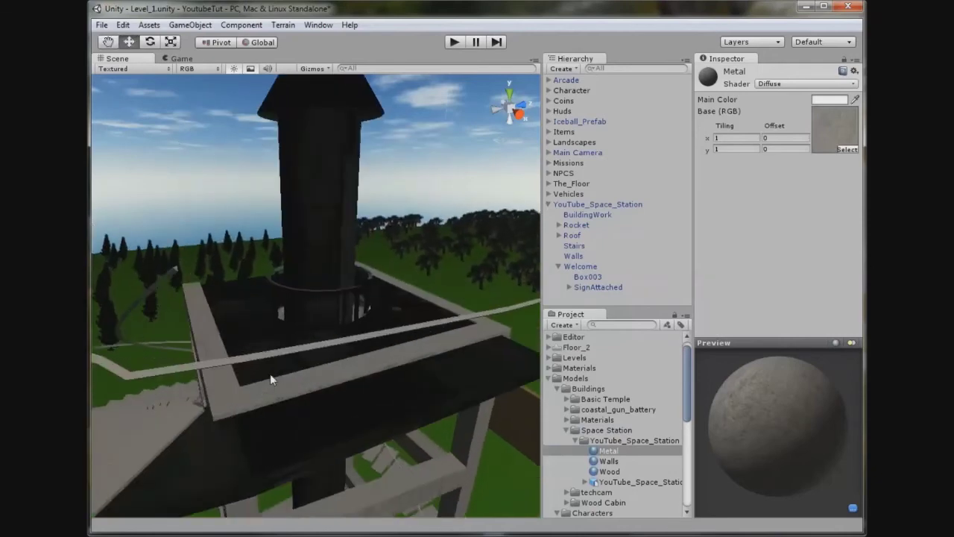
pyautogui.scroll(5, 303, 370)
pyautogui.moveTo(613, 454); pyautogui.dragTo(394, 421)
pyautogui.moveTo(384, 299); pyautogui.dragTo(383, 292)
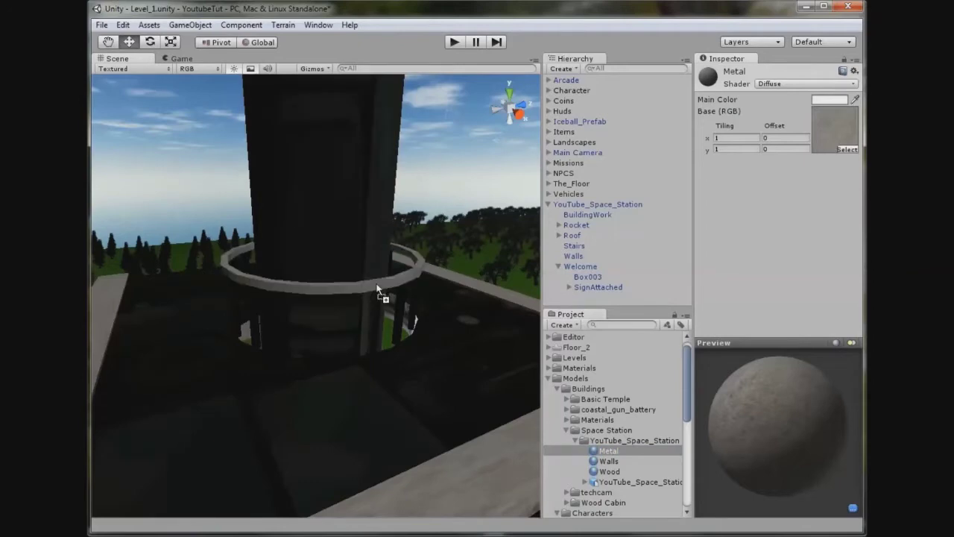
# Apply the Wood material to the tower's roof platform.
pyautogui.moveTo(611, 470); pyautogui.dragTo(359, 415)
pyautogui.scroll(-5, 358, 405)
pyautogui.scroll(2, 360, 403)
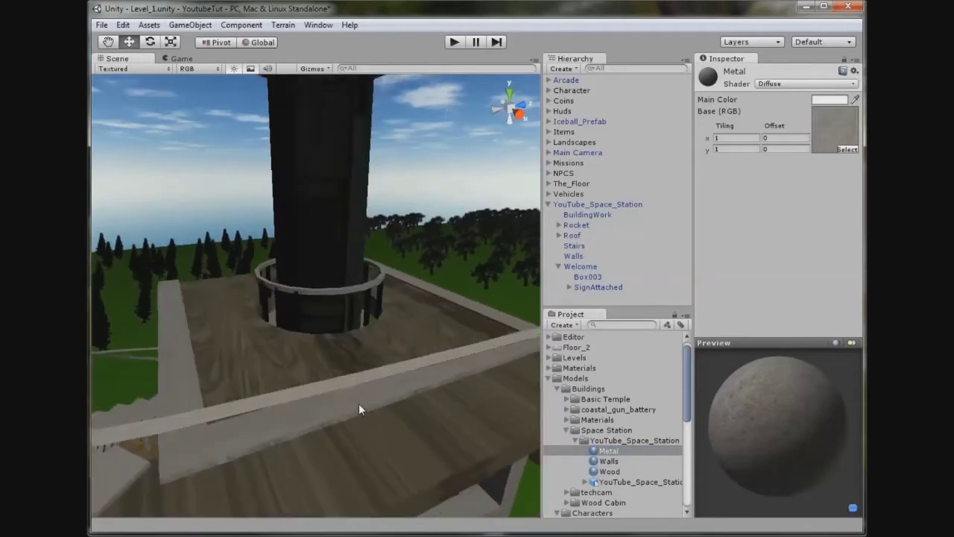
# Assign the Metal material to all the railing posts around the rocket, Box006 through Box021.
pyautogui.scroll(6, 351, 332)
pyautogui.click(202, 314)
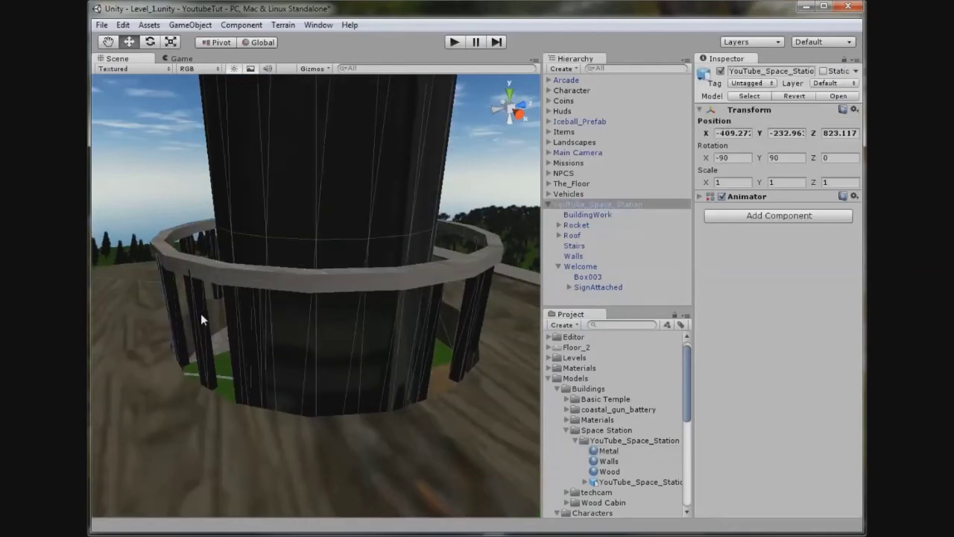
pyautogui.click(194, 317)
pyautogui.scroll(-2, 684, 282)
pyautogui.click(599, 149)
pyautogui.scroll(-3, 611, 240)
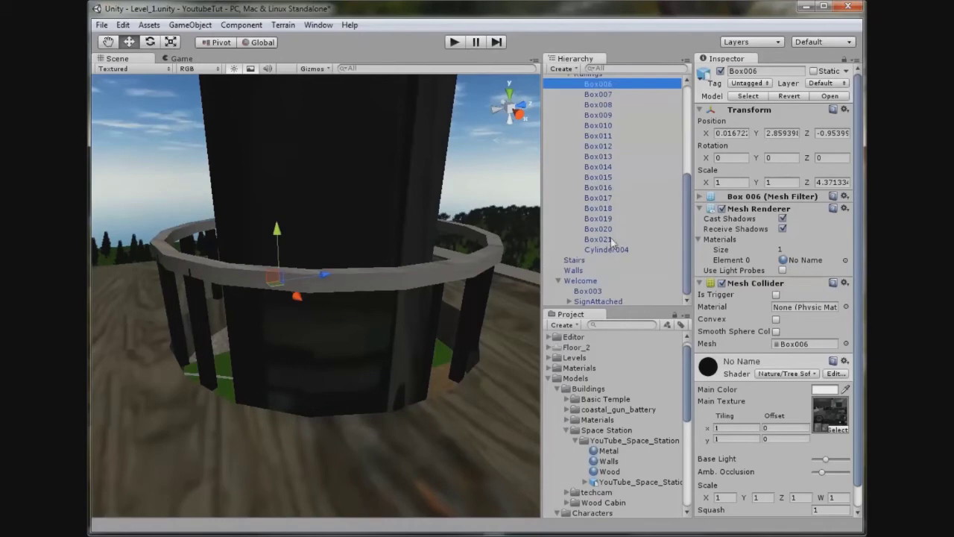
pyautogui.keyDown('shift'); pyautogui.click(609, 239); pyautogui.keyUp('shift')
pyautogui.moveTo(607, 452); pyautogui.dragTo(801, 259)
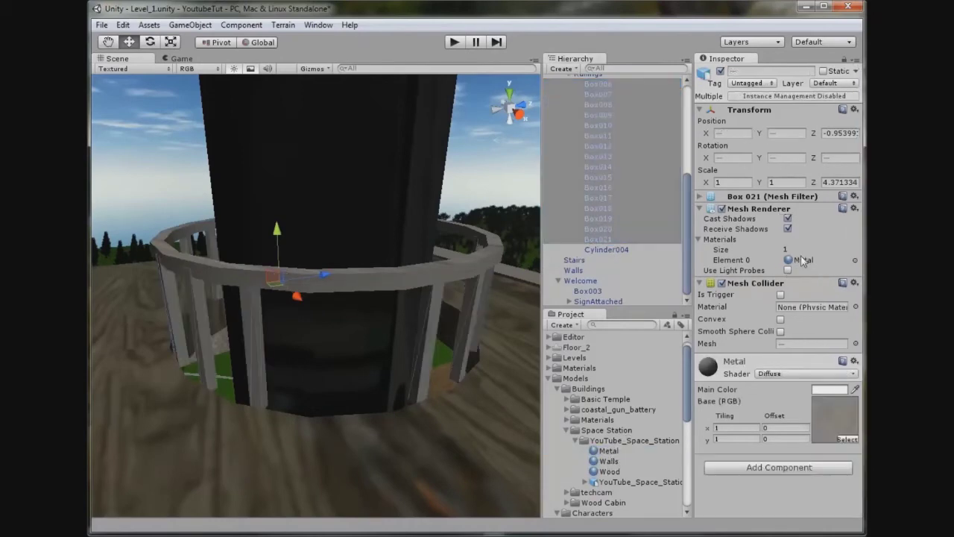
# Play the level to check the textured space station in the game, and stop the playback.
pyautogui.click(498, 173)
pyautogui.scroll(-10, 494, 194)
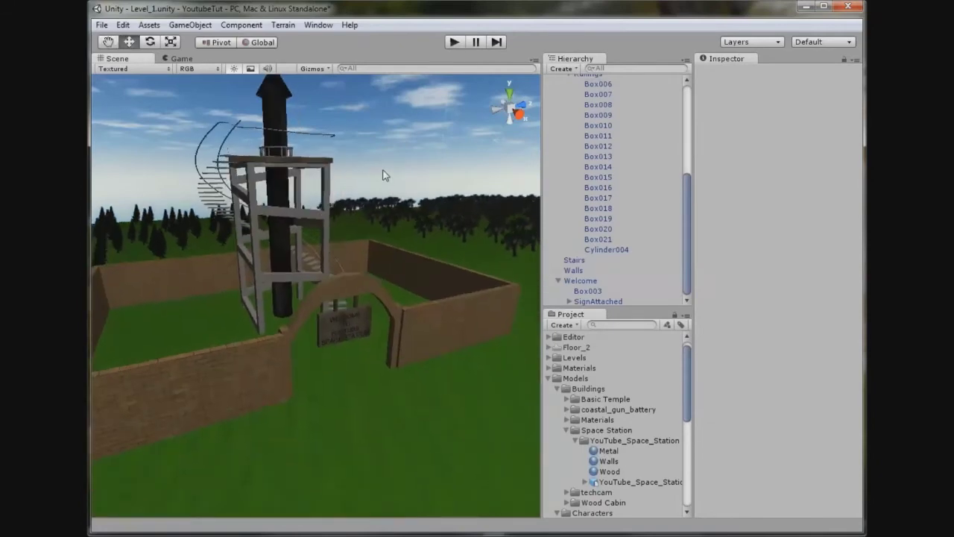
pyautogui.click(455, 43)
pyautogui.click(455, 41)
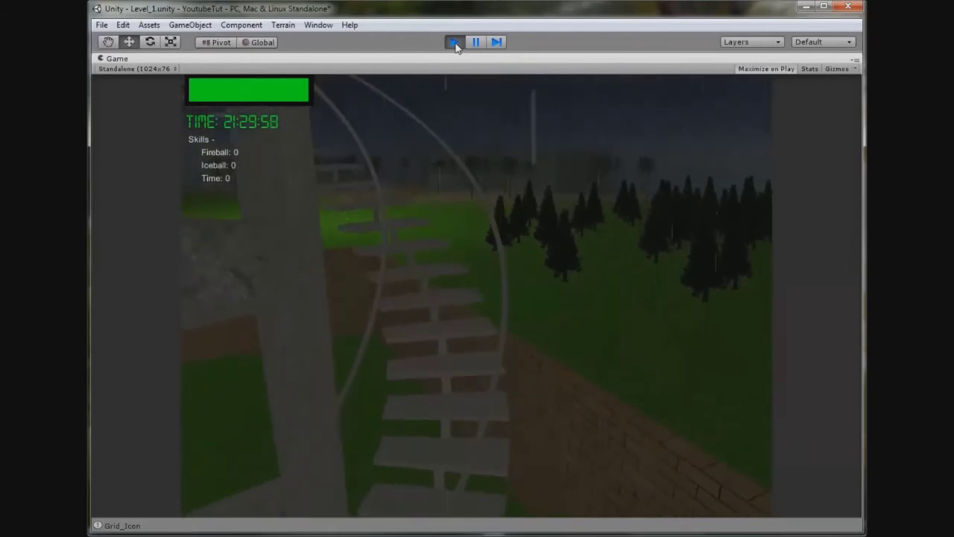
# Stop the playback and examine the textured tower, rocket, staircase, walls and entrance sign of the space station from several sides.
pyautogui.click(462, 42)
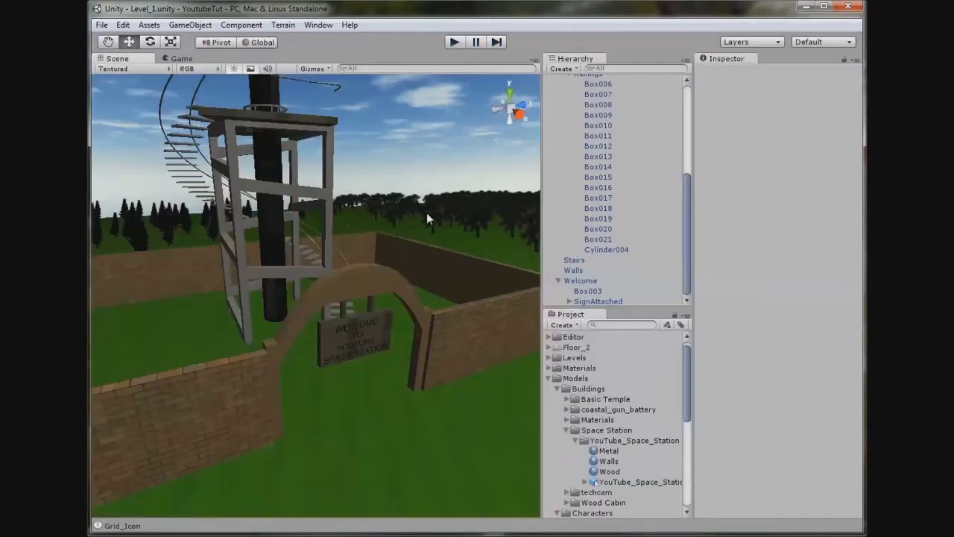
pyautogui.moveTo(334, 262); pyautogui.dragTo(359, 383, button='middle')
pyautogui.scroll(3, 323, 339)
pyautogui.scroll(5, 383, 319)
pyautogui.moveTo(322, 334); pyautogui.dragTo(319, 375, button='middle')
pyautogui.keyDown('alt'); pyautogui.moveTo(318, 374); pyautogui.dragTo(284, 313); pyautogui.keyUp('alt')
pyautogui.scroll(-3, 304, 287)
pyautogui.scroll(6, 322, 272)
pyautogui.moveTo(306, 358); pyautogui.dragTo(321, 319, button='middle')
pyautogui.scroll(-10, 322, 318)
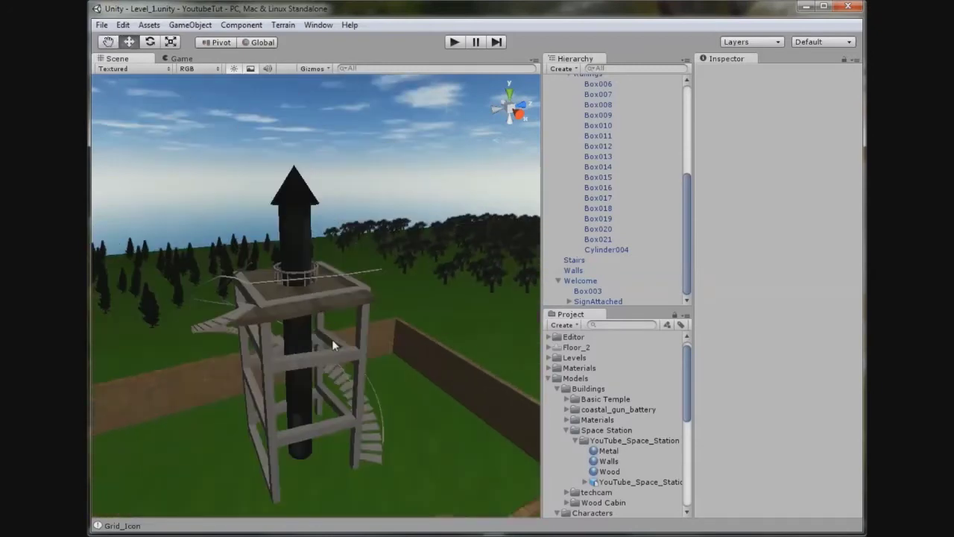
pyautogui.moveTo(371, 401); pyautogui.dragTo(355, 332, button='middle')
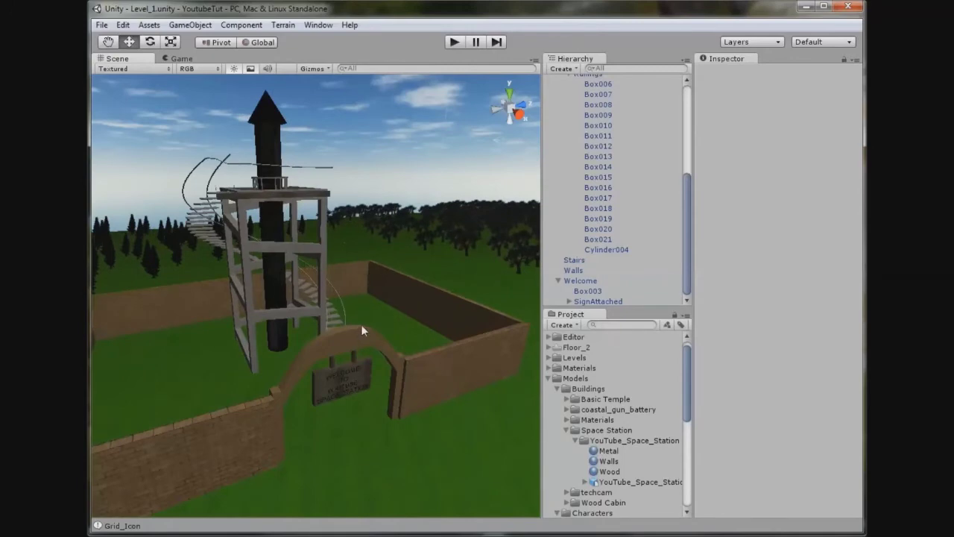
pyautogui.scroll(1, 417, 351)
pyautogui.moveTo(403, 367); pyautogui.dragTo(404, 341, button='middle')
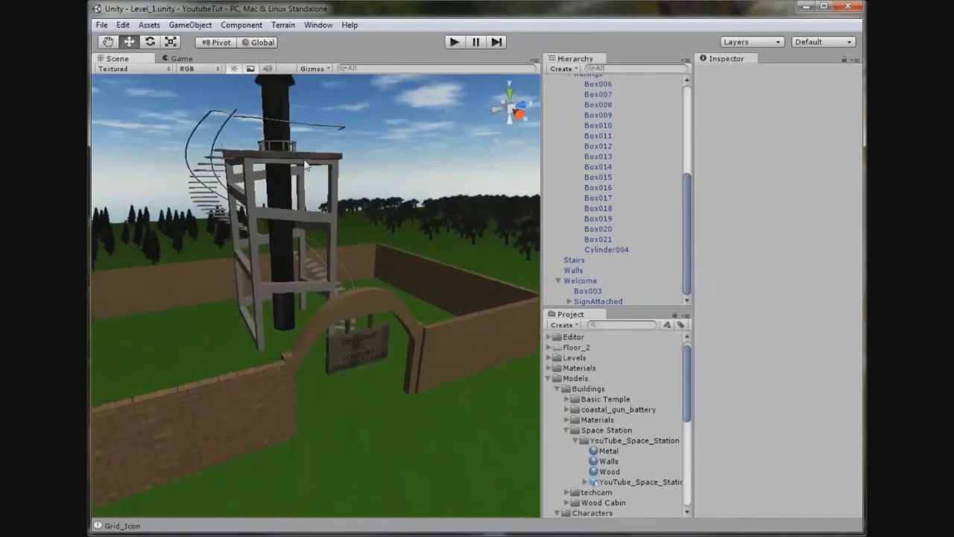
pyautogui.keyDown('alt'); pyautogui.moveTo(304, 164); pyautogui.dragTo(312, 233); pyautogui.keyUp('alt')
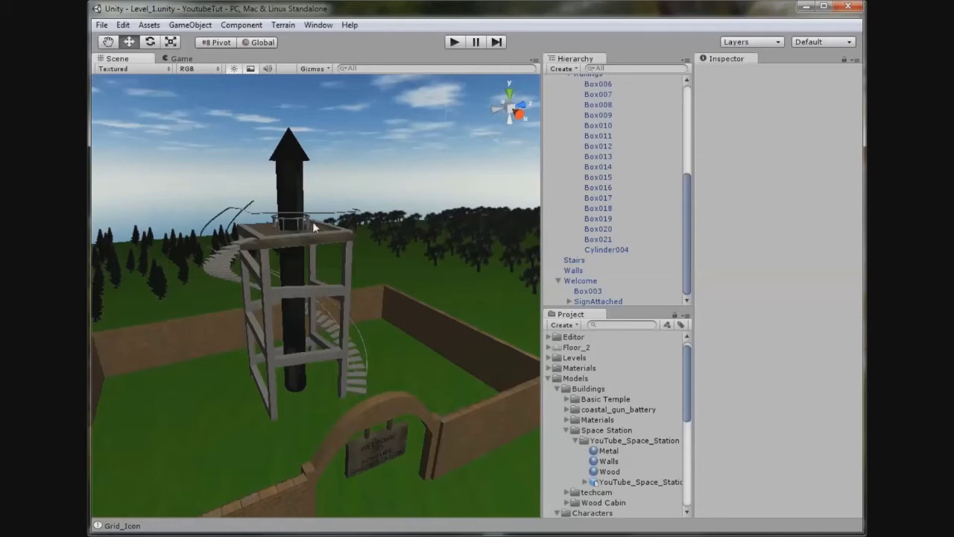
# Collapse the Models folder and create a new empty scene.
pyautogui.click(547, 378)
pyautogui.click(104, 25)
pyautogui.click(125, 38)
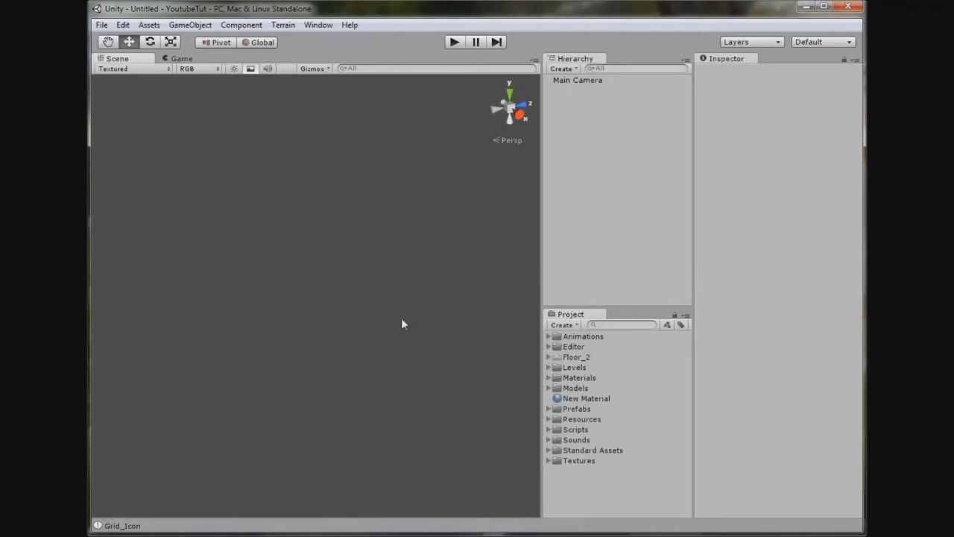
# Create a sphere in the new scene and frame it in the view.
pyautogui.click(197, 26)
pyautogui.moveTo(217, 54)
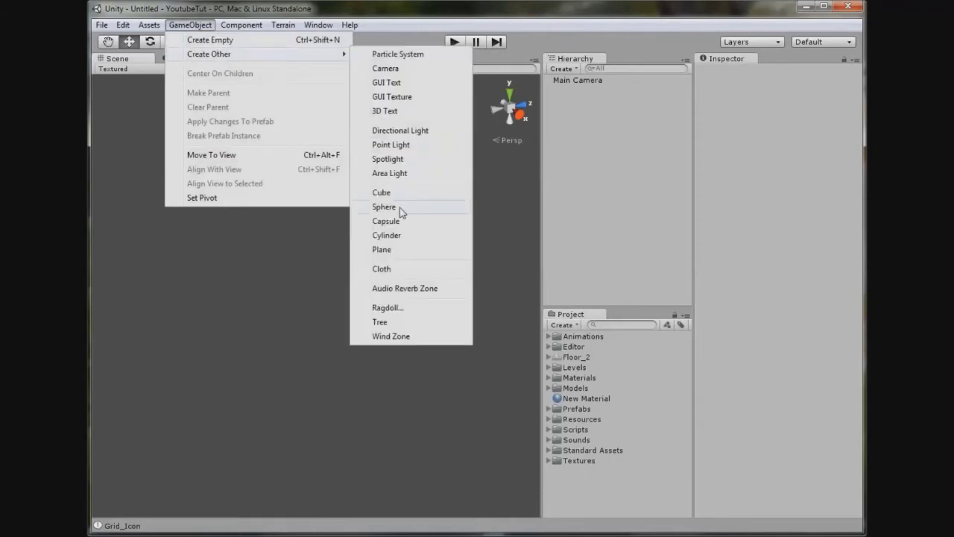
pyautogui.click(402, 211)
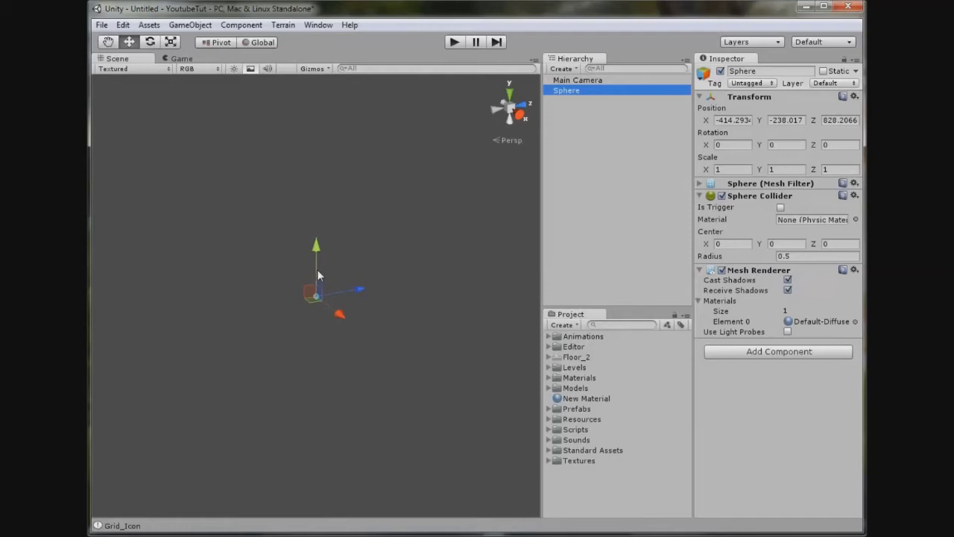
pyautogui.doubleClick(563, 92)
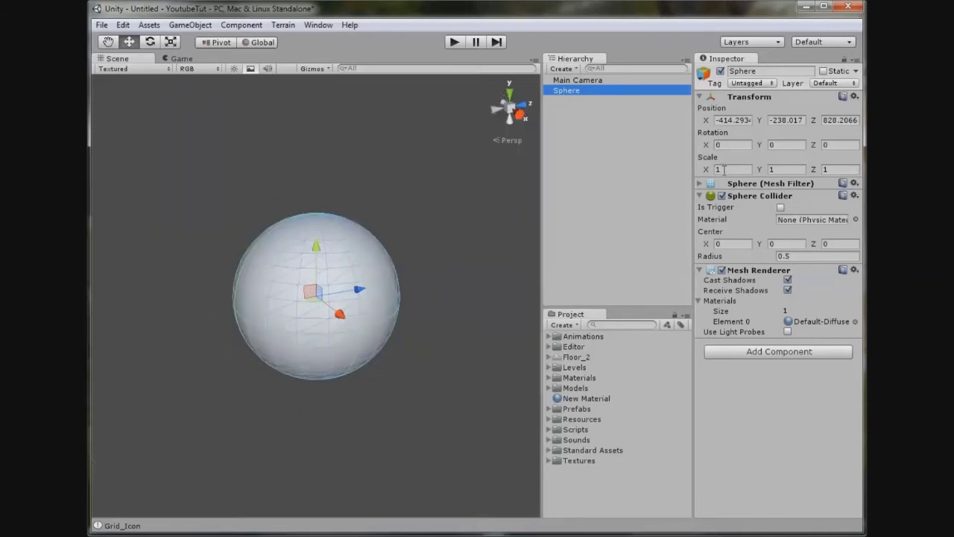
pyautogui.scroll(-5, 366, 272)
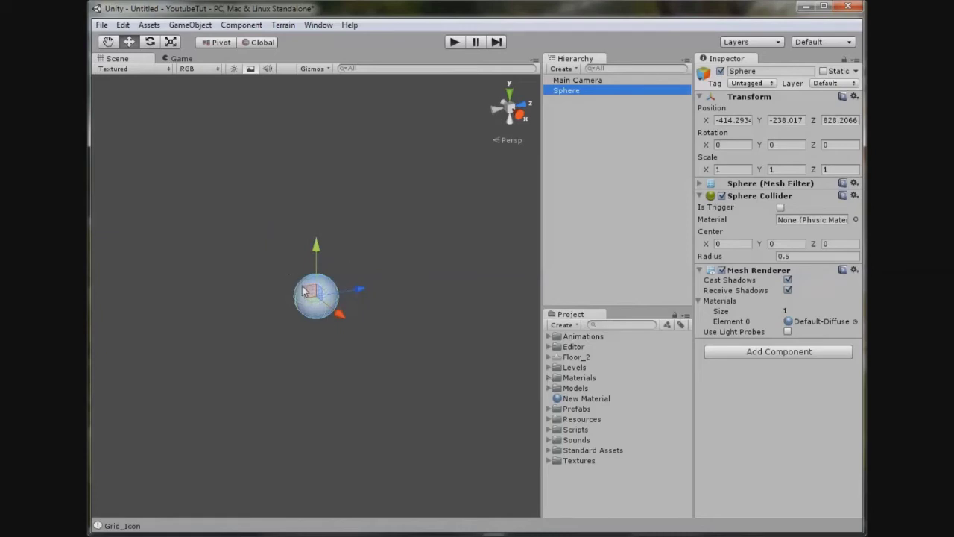
# Place the Character prefab from the Prefabs Character folder in the scene beside the sphere.
pyautogui.click(550, 409)
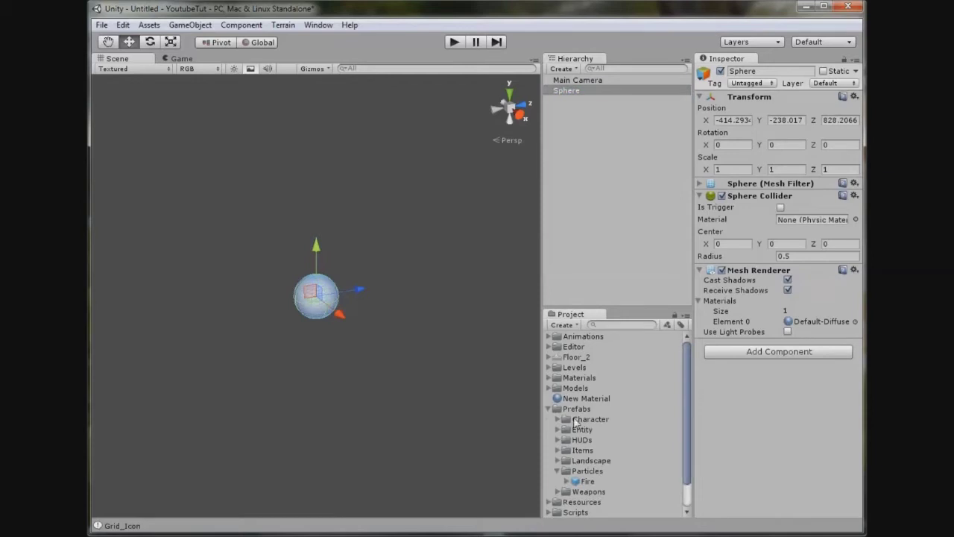
pyautogui.click(558, 419)
pyautogui.moveTo(597, 443); pyautogui.dragTo(101, 421)
pyautogui.scroll(-3, 180, 417)
pyautogui.moveTo(180, 417); pyautogui.dragTo(277, 412, button='middle')
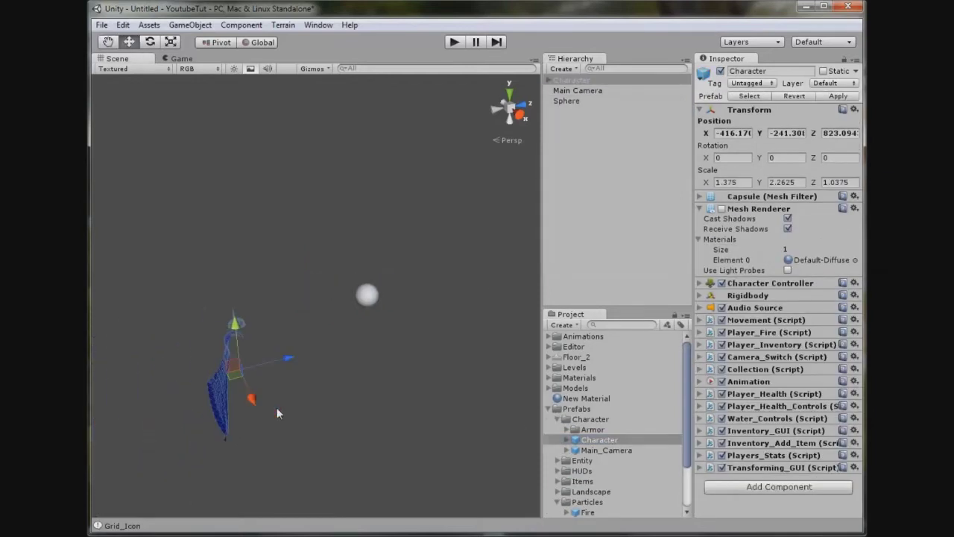
# Using the orthographic right view, move the character away from the sphere along the Z axis to about 775.
pyautogui.click(519, 116)
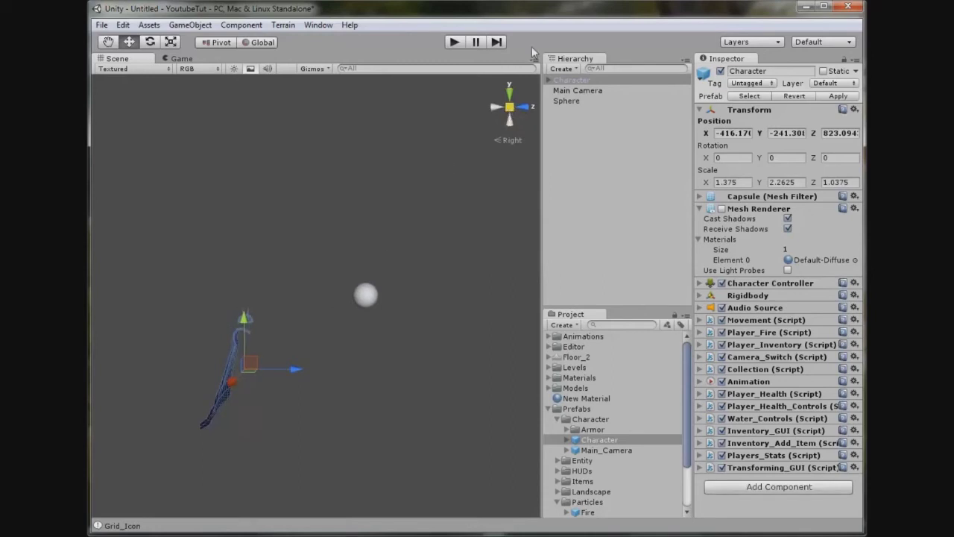
pyautogui.click(510, 118)
pyautogui.click(526, 109)
pyautogui.scroll(-1, 529, 111)
pyautogui.click(509, 106)
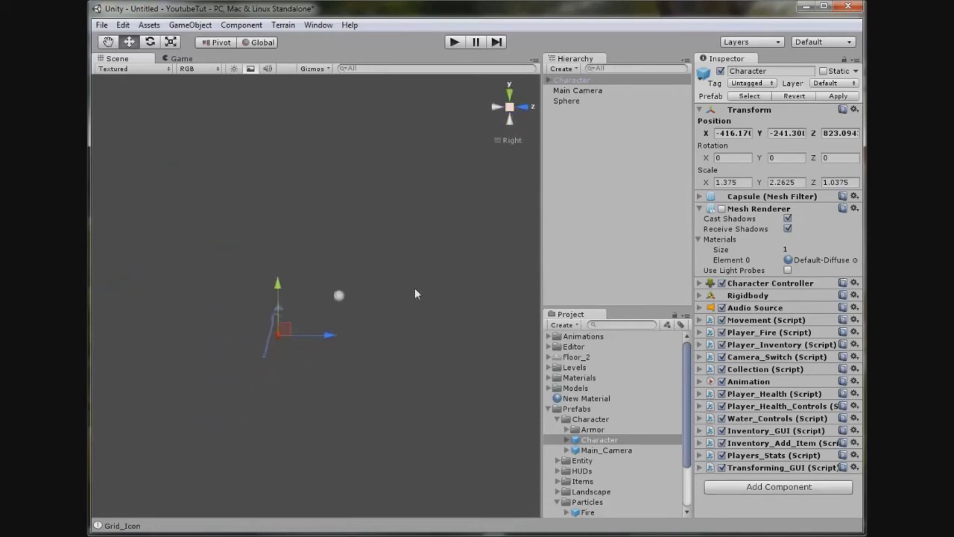
pyautogui.scroll(-10, 379, 311)
pyautogui.moveTo(368, 323); pyautogui.dragTo(433, 330, button='middle')
pyautogui.moveTo(415, 319); pyautogui.dragTo(149, 322)
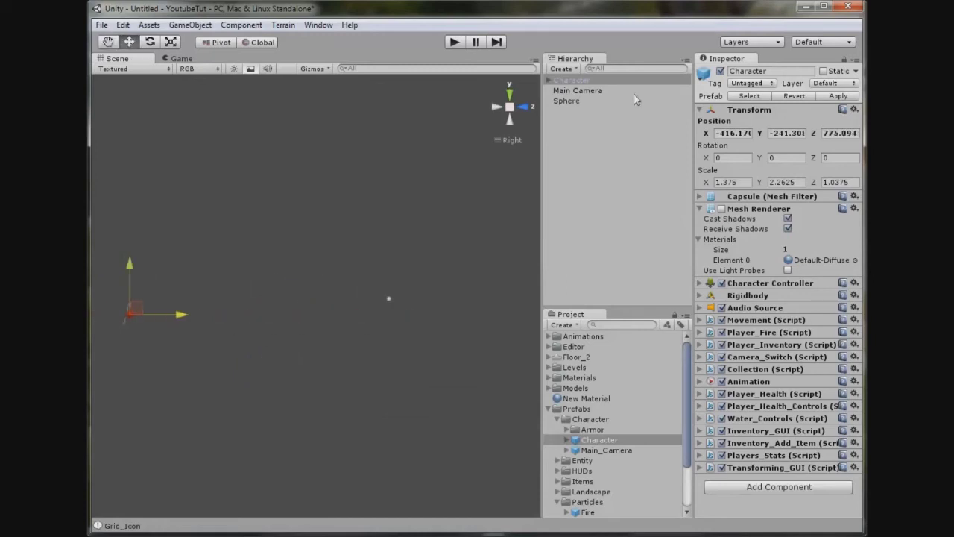
# Set the sphere's scale to 100 on the X, Y and Z axes.
pyautogui.click(587, 103)
pyautogui.click(744, 168)
pyautogui.write('200')
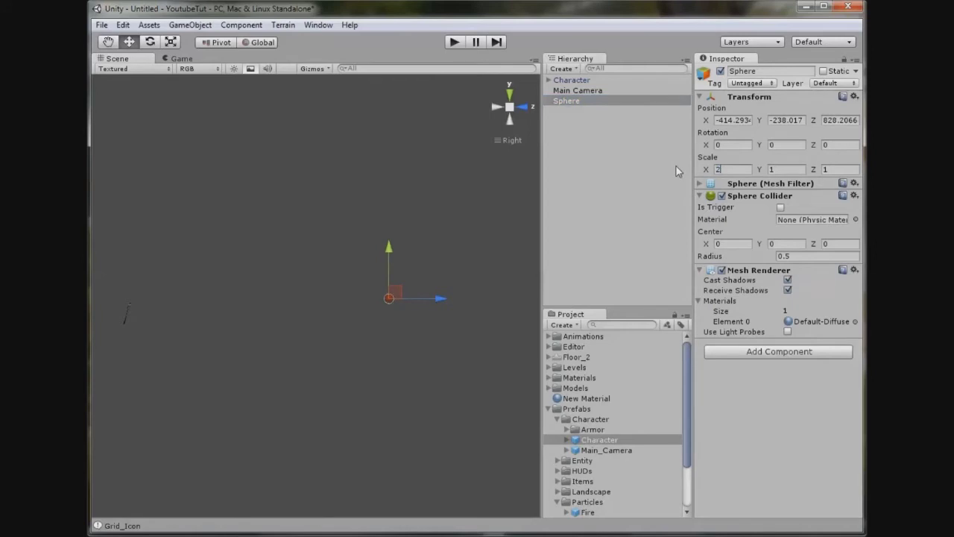
pyautogui.press('BackSpace')
pyautogui.press('BackSpace')
pyautogui.press('BackSpace')
pyautogui.write('100')
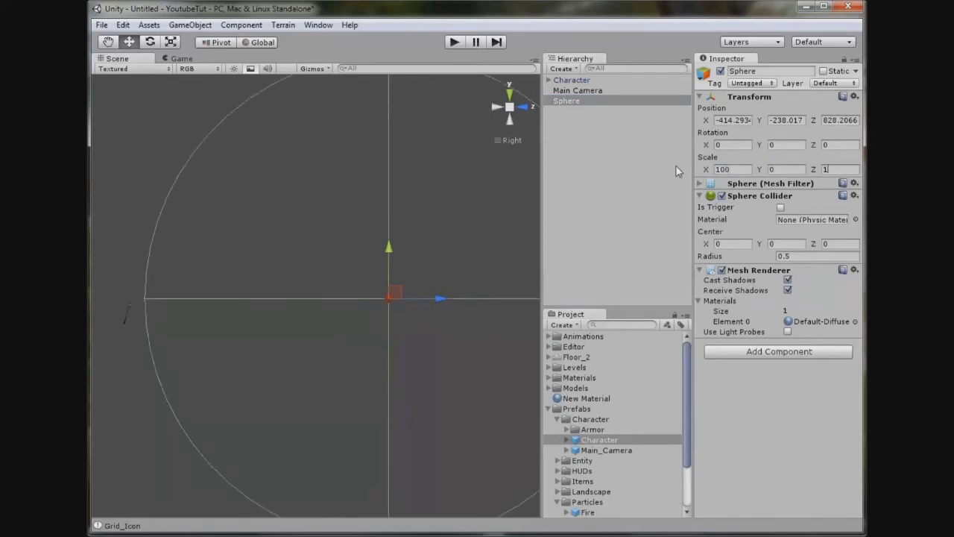
pyautogui.click(775, 169)
pyautogui.write('100')
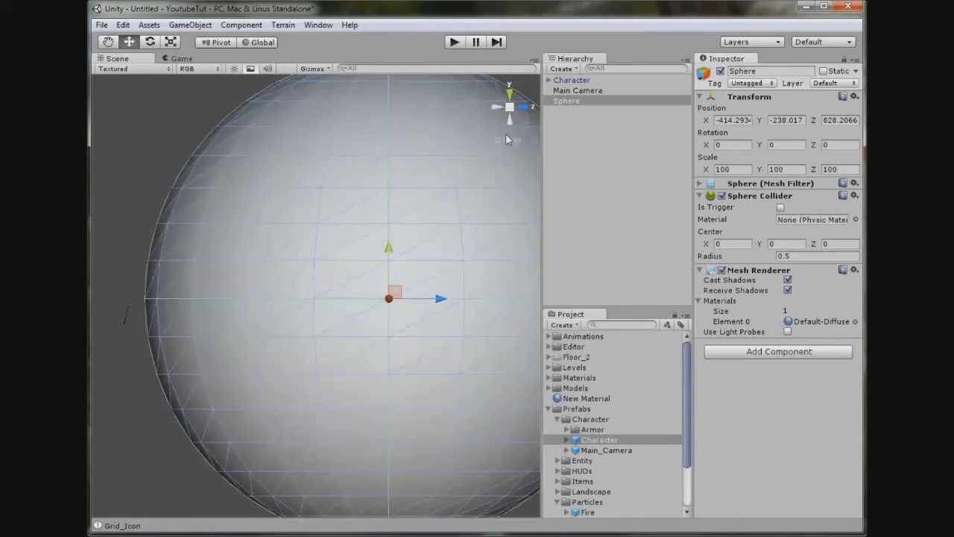
# Return to a perspective view and move the character further from the sphere along Z to about 712.
pyautogui.click(509, 108)
pyautogui.keyDown('alt'); pyautogui.moveTo(209, 273); pyautogui.dragTo(534, 313); pyautogui.keyUp('alt')
pyautogui.scroll(-3, 338, 315)
pyautogui.moveTo(334, 315); pyautogui.dragTo(316, 292, button='middle')
pyautogui.scroll(-5, 317, 294)
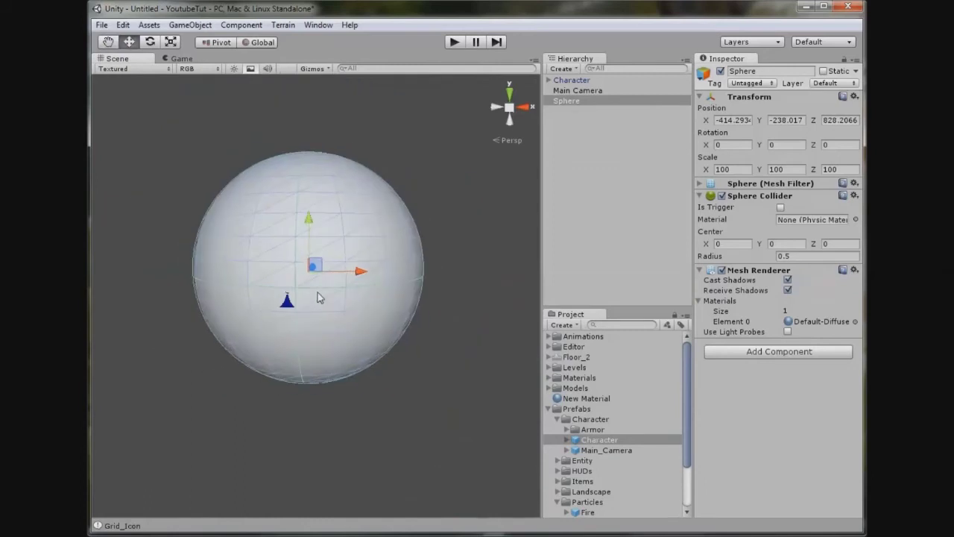
pyautogui.click(580, 82)
pyautogui.keyDown('alt'); pyautogui.moveTo(421, 276); pyautogui.dragTo(174, 322); pyautogui.keyUp('alt')
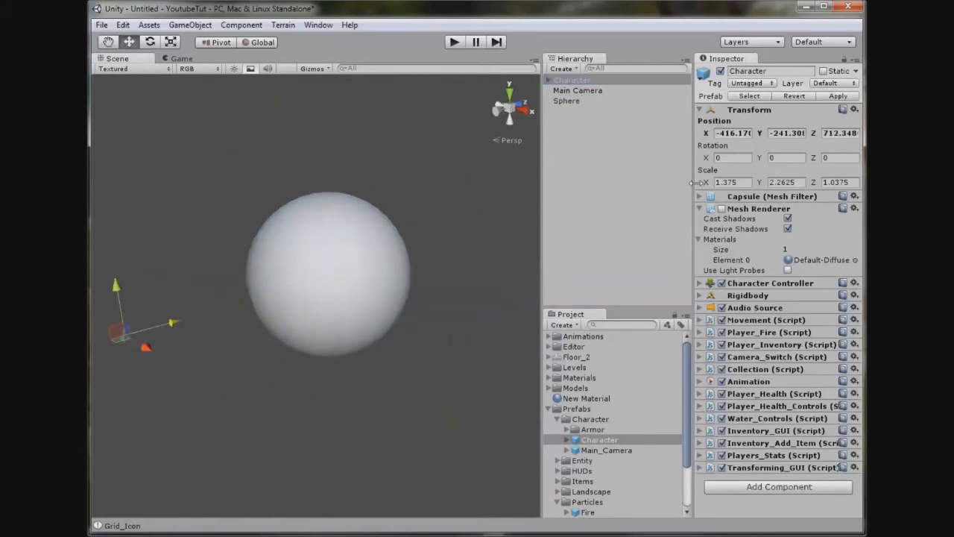
# Set the sphere's scale to 200 on the X, Y and Z axes, and deselect it.
pyautogui.click(388, 231)
pyautogui.click(741, 169)
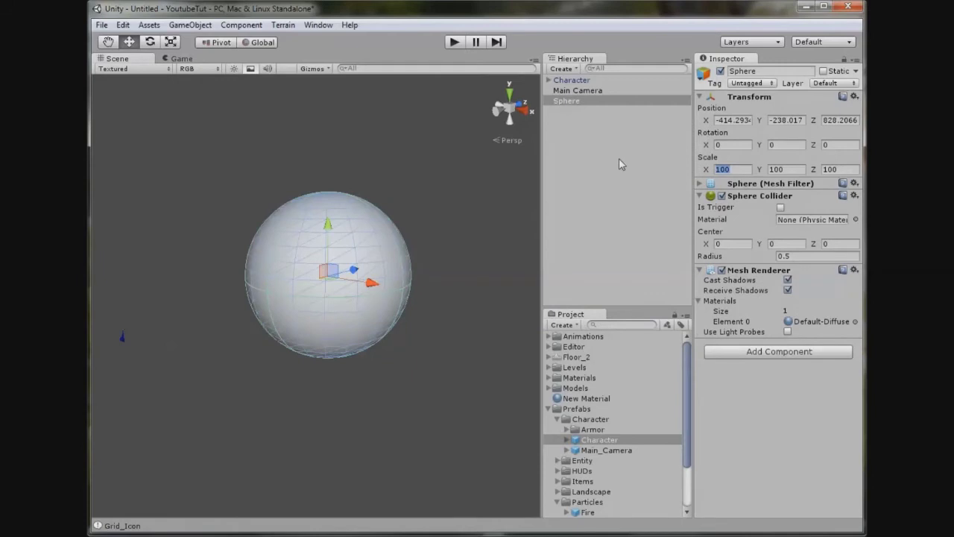
pyautogui.write('2000')
pyautogui.press('BackSpace')
pyautogui.press('Tab')
pyautogui.write('2')
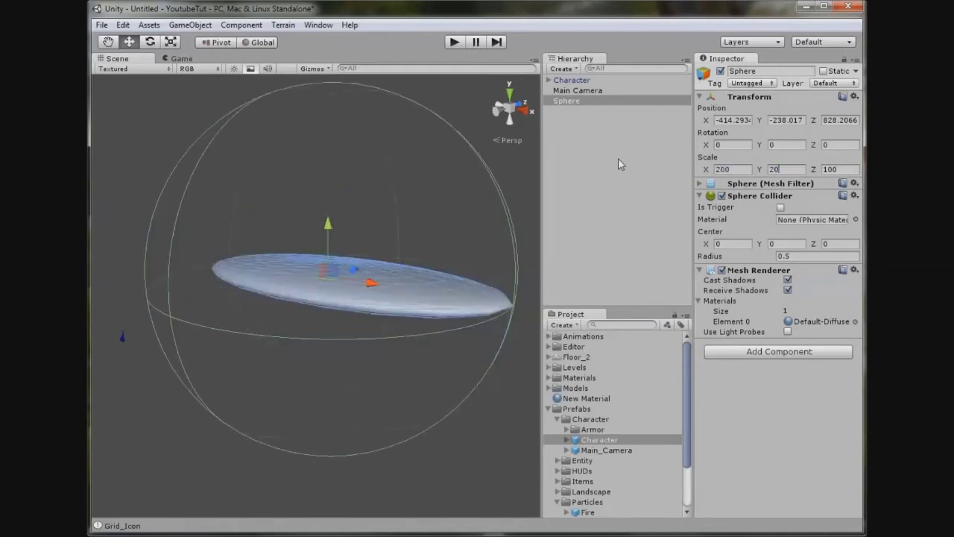
pyautogui.write('00')
pyautogui.press('Tab')
pyautogui.write('200')
pyautogui.scroll(-2, 415, 286)
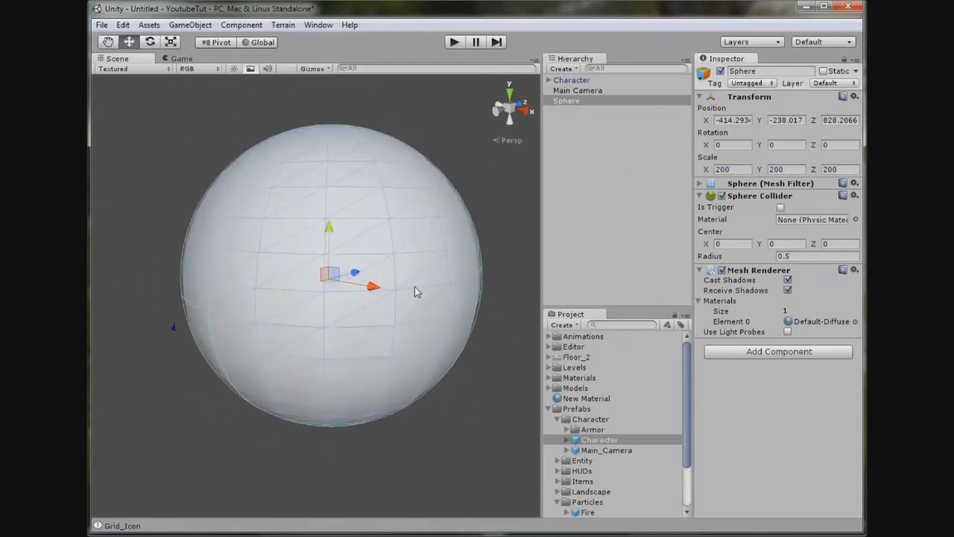
pyautogui.click(514, 184)
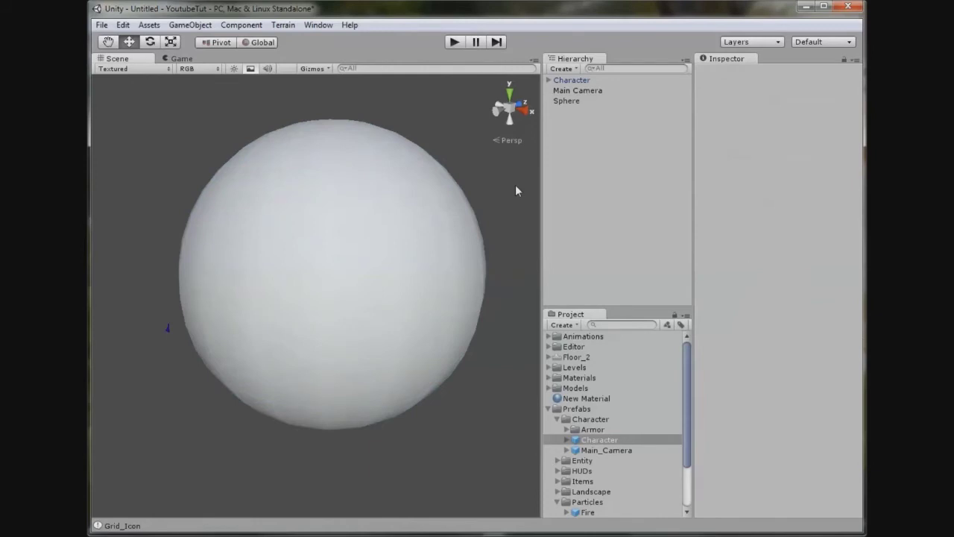
pyautogui.click(569, 105)
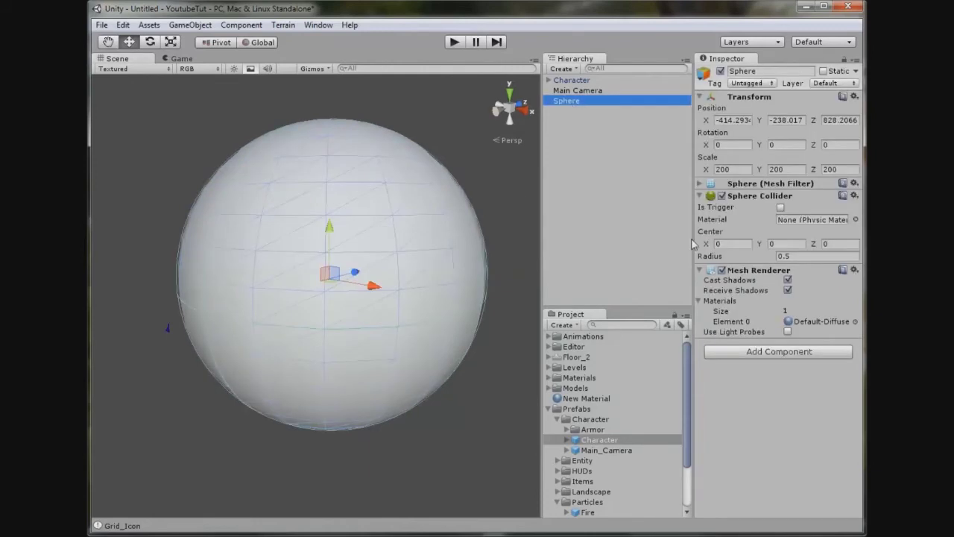
pyautogui.click(727, 169)
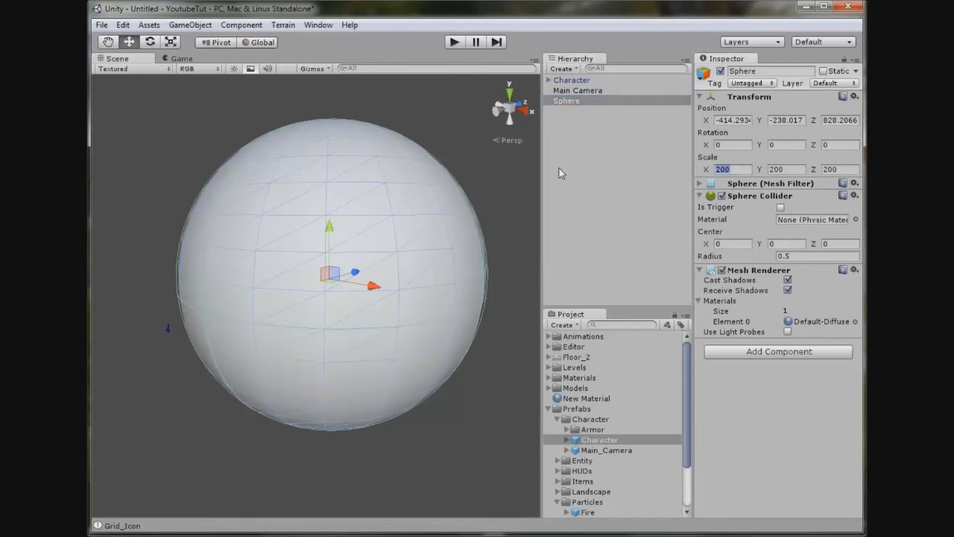
pyautogui.click(485, 198)
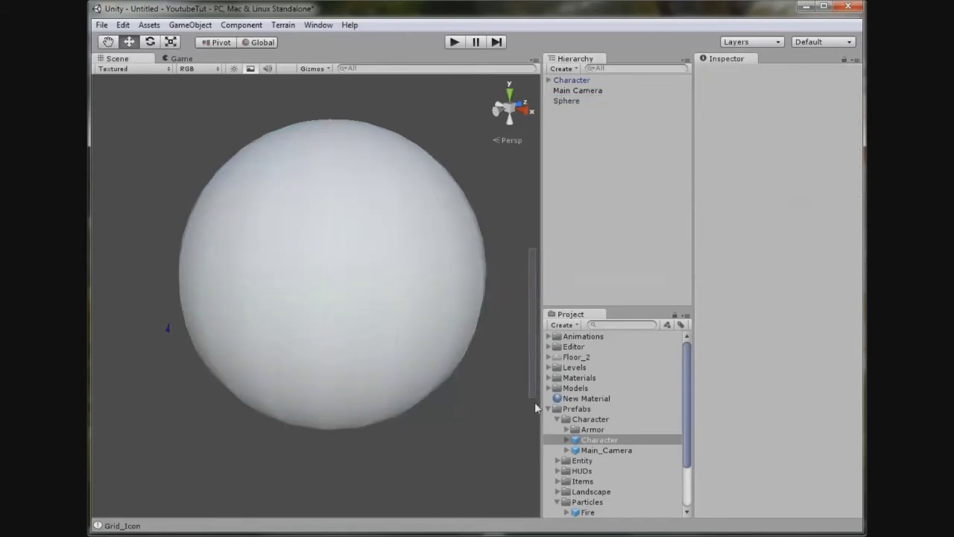
pyautogui.click(572, 80)
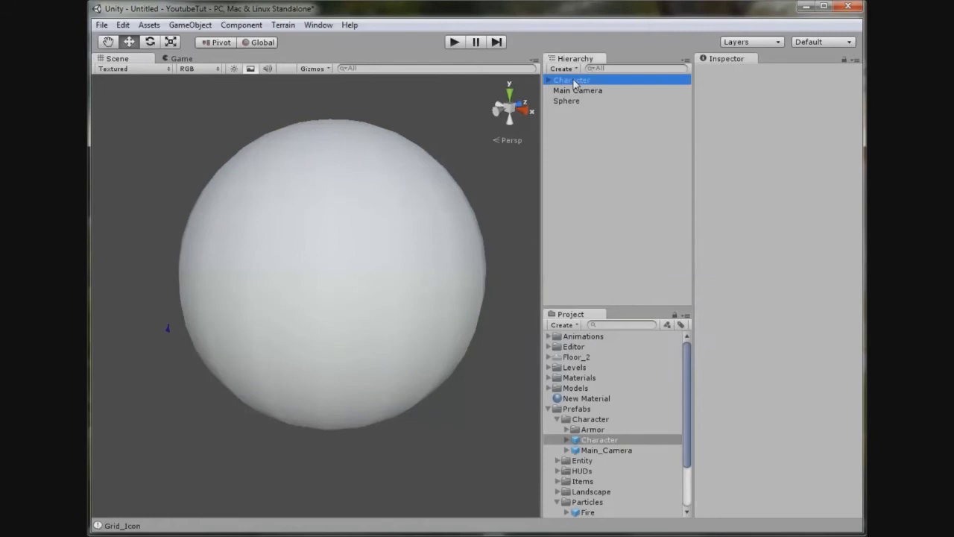
pyautogui.moveTo(158, 333)
pyautogui.mouseDown()
pyautogui.moveTo(123, 349)
pyautogui.moveTo(147, 340)
pyautogui.mouseUp()
pyautogui.moveTo(287, 315)
pyautogui.mouseDown(button='middle')
pyautogui.moveTo(320, 305)
pyautogui.moveTo(305, 319)
pyautogui.mouseUp(button='middle')
pyautogui.click(316, 291)
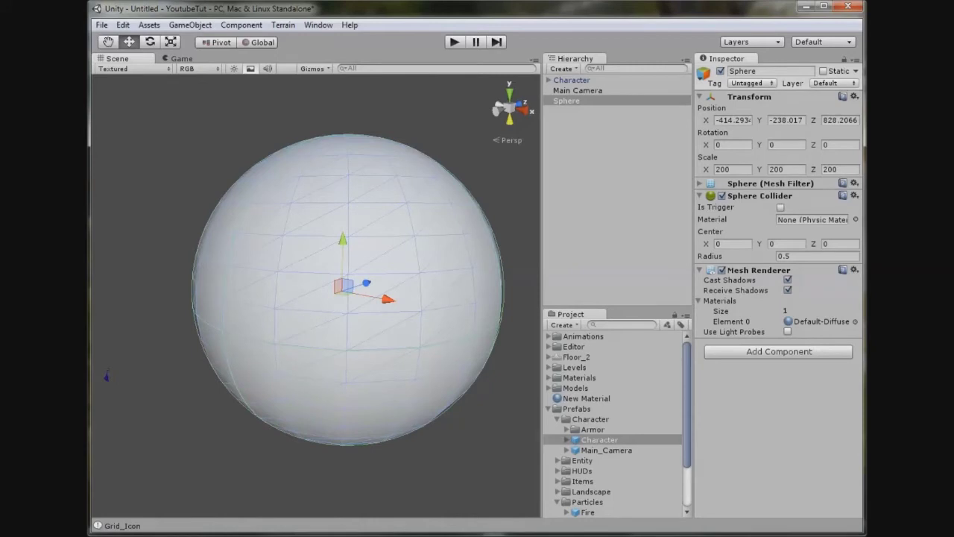
# Switch to the Free Bitmaps site in the browser, look through the November 2010 planet texture maps and open the October 2010 archive.
pyautogui.hotkey('alt', 'Tab')
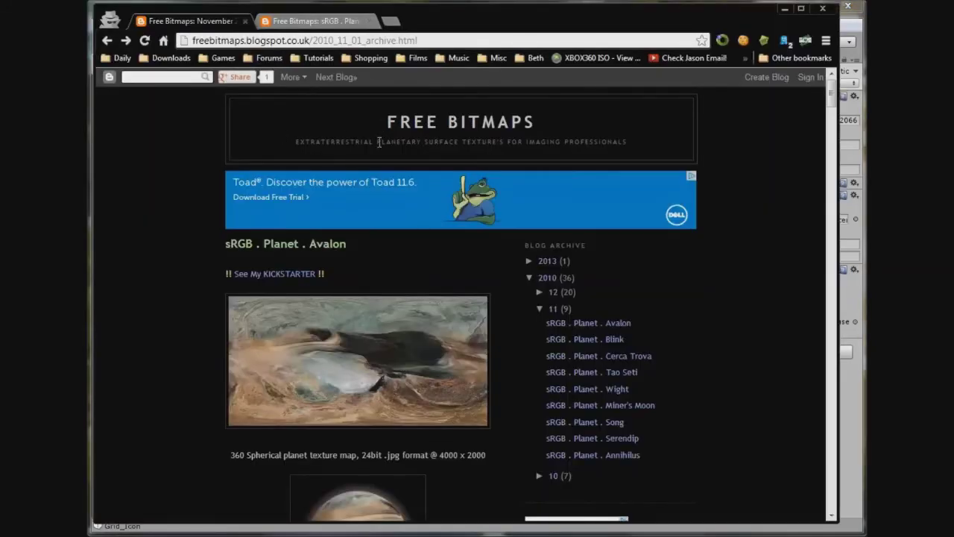
pyautogui.moveTo(322, 143); pyautogui.dragTo(613, 144)
pyautogui.click(100, 270)
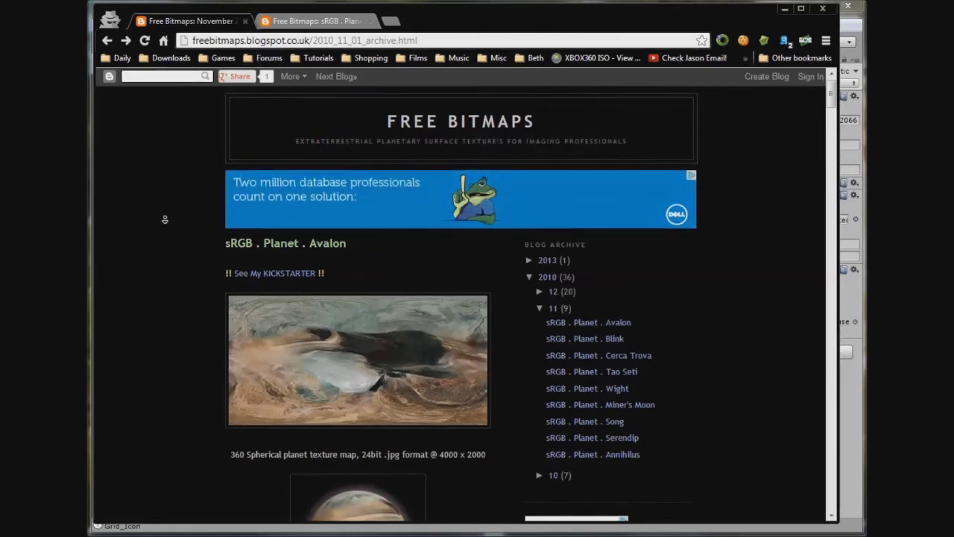
pyautogui.scroll(-10, 167, 234)
pyautogui.scroll(10, 166, 234)
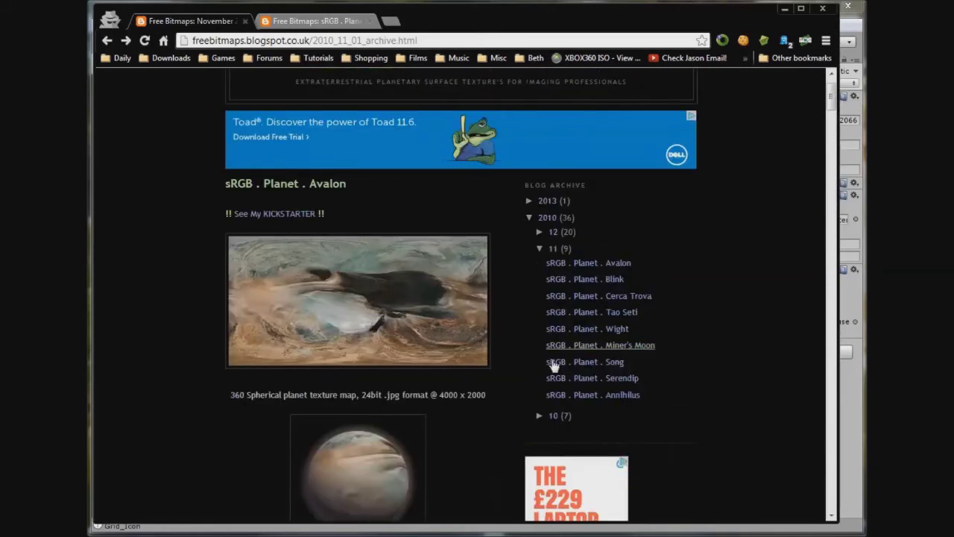
pyautogui.scroll(-5, 350, 309)
pyautogui.scroll(4, 351, 293)
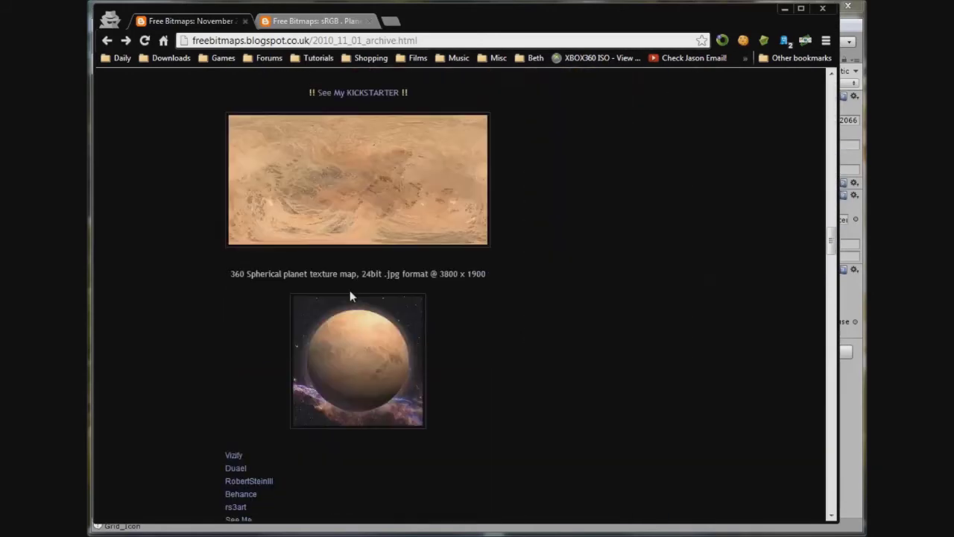
pyautogui.scroll(-11, 348, 299)
pyautogui.scroll(3, 410, 298)
pyautogui.scroll(15, 460, 299)
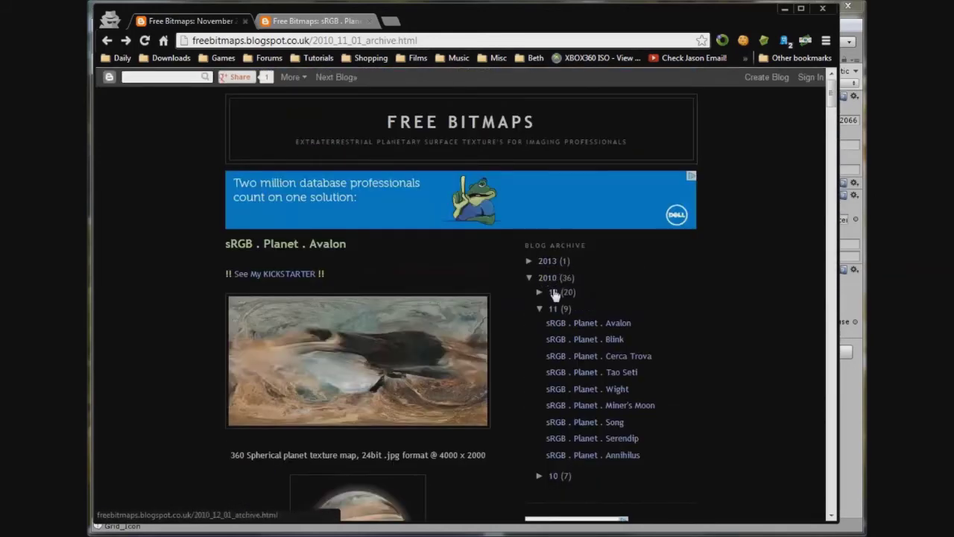
pyautogui.click(553, 477)
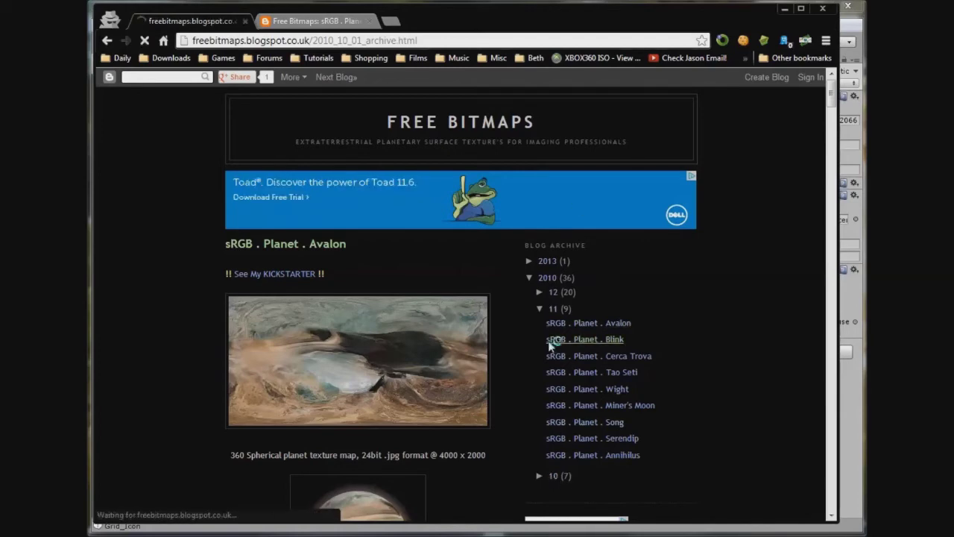
# Look through the October 2010 planet textures, and check the Planet Serendip page for the texture map's format and resolution.
pyautogui.scroll(-5, 466, 247)
pyautogui.scroll(-12, 465, 247)
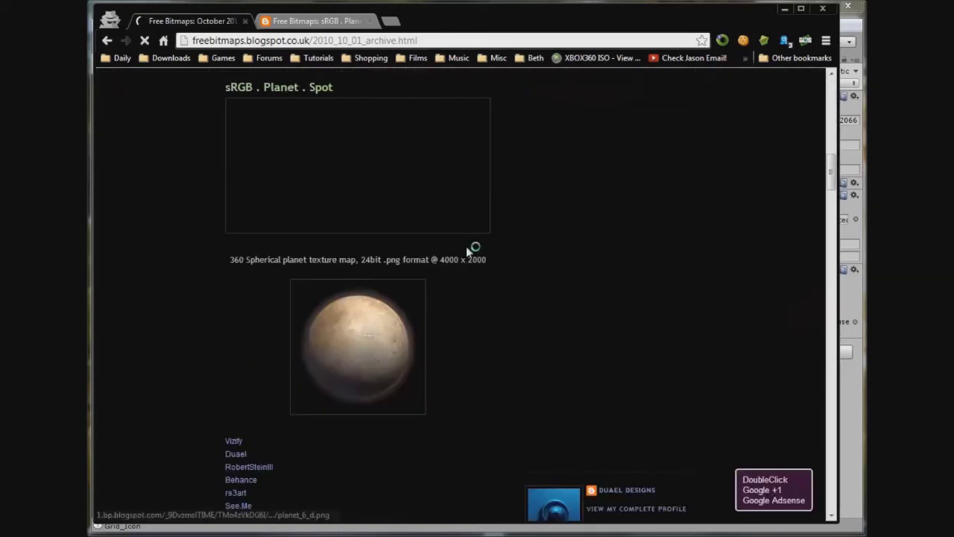
pyautogui.scroll(17, 467, 245)
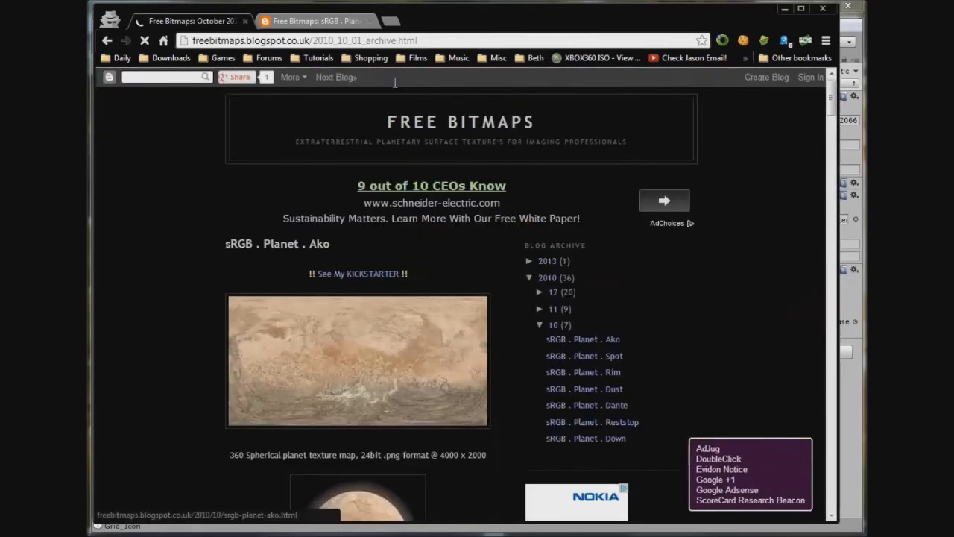
pyautogui.click(308, 26)
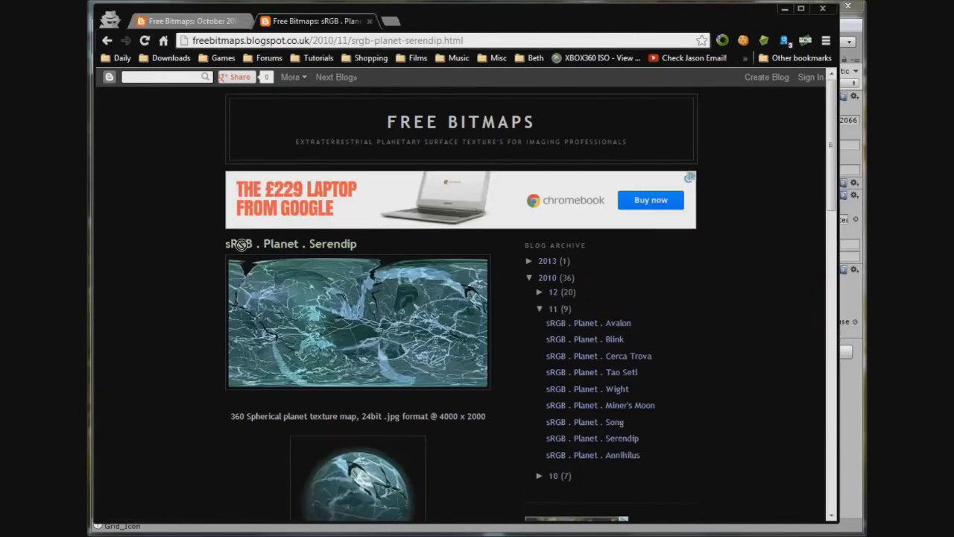
pyautogui.scroll(-4, 365, 257)
pyautogui.scroll(2, 387, 231)
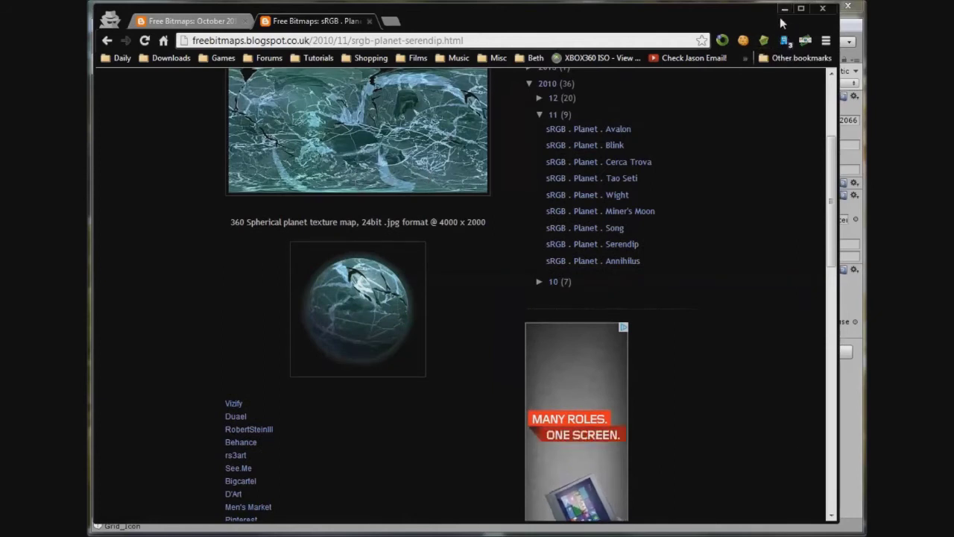
pyautogui.moveTo(485, 221); pyautogui.dragTo(425, 228)
pyautogui.scroll(3, 582, 138)
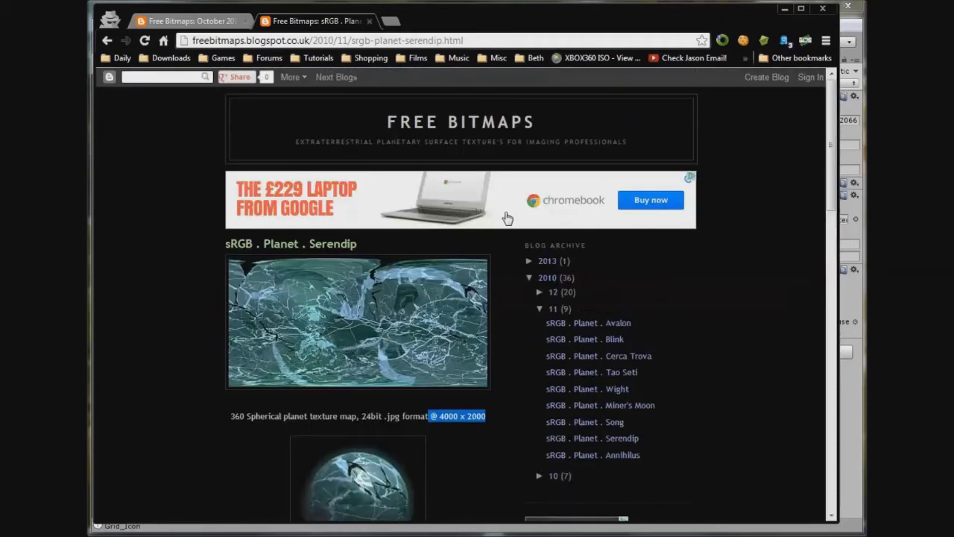
# Switch back to Unity and apply the Planet Serendip texture from the Planets folder in Textures to the sphere.
pyautogui.click(784, 9)
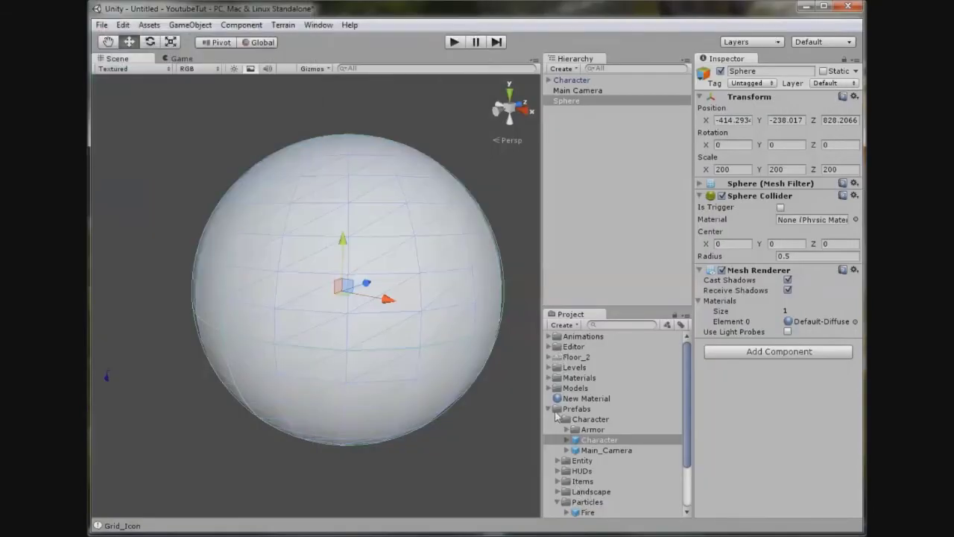
pyautogui.click(549, 409)
pyautogui.click(549, 460)
pyautogui.scroll(-3, 571, 445)
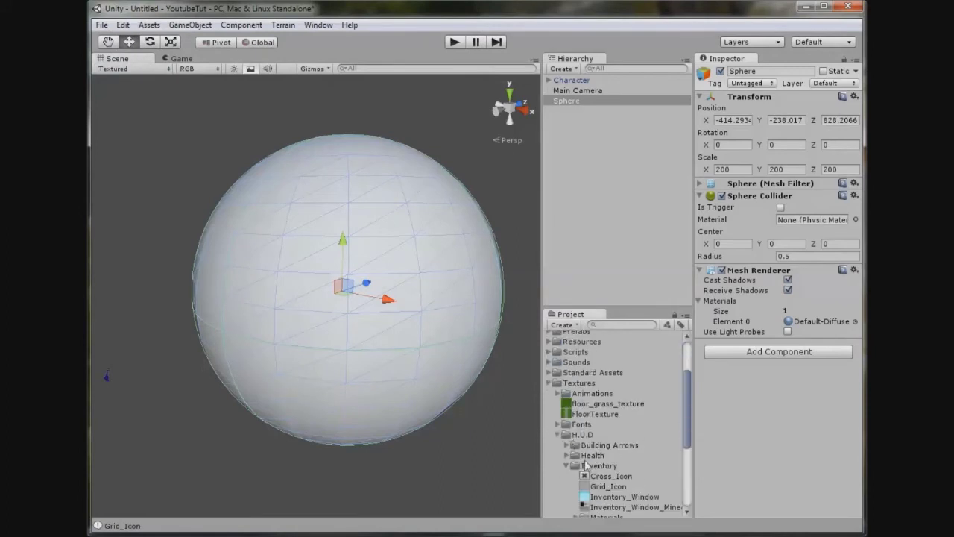
pyautogui.click(566, 465)
pyautogui.click(557, 434)
pyautogui.click(556, 435)
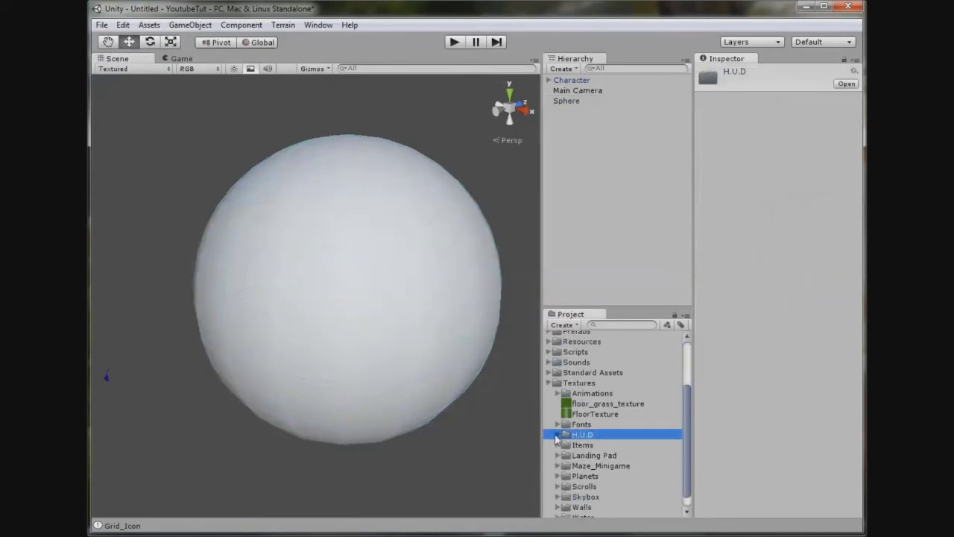
pyautogui.scroll(-1, 568, 467)
pyautogui.click(558, 461)
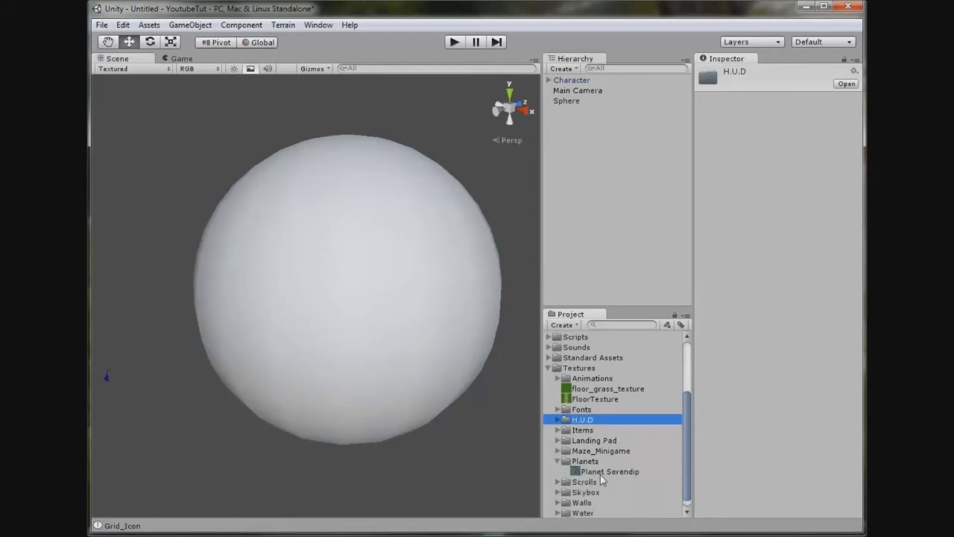
pyautogui.click(605, 472)
pyautogui.moveTo(621, 477); pyautogui.dragTo(391, 300)
# Try a texture tiling of 2 on X and Y for the planet's material, undo it and deselect the sphere.
pyautogui.moveTo(738, 416); pyautogui.dragTo(700, 408)
pyautogui.write('2')
pyautogui.press('Tab')
pyautogui.write('2')
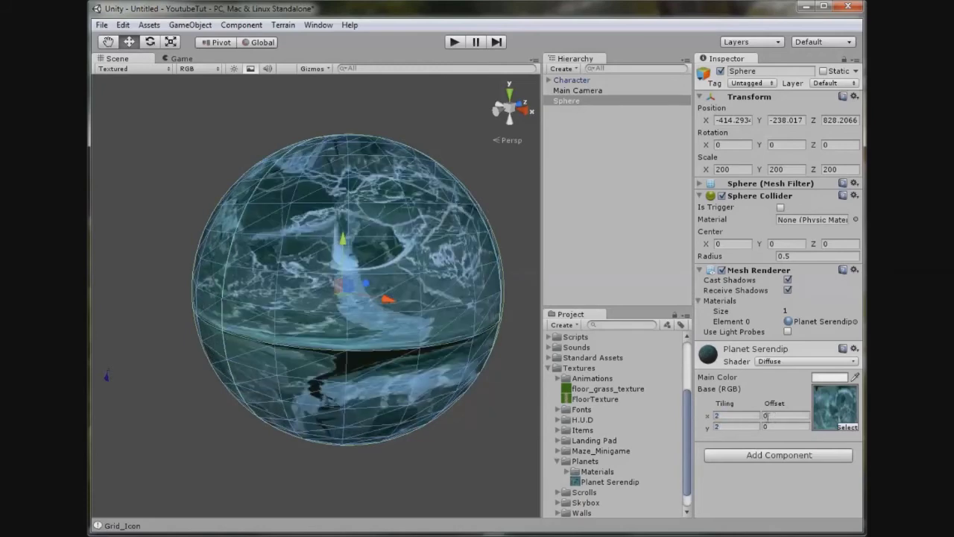
pyautogui.hotkey('ctrl', 'z')
pyautogui.hotkey('ctrl', 'z')
pyautogui.click(490, 198)
# Rename the sphere as Planet_Serendip, reusing the name of the texture asset with an underscore instead of the space.
pyautogui.scroll(-7, 409, 315)
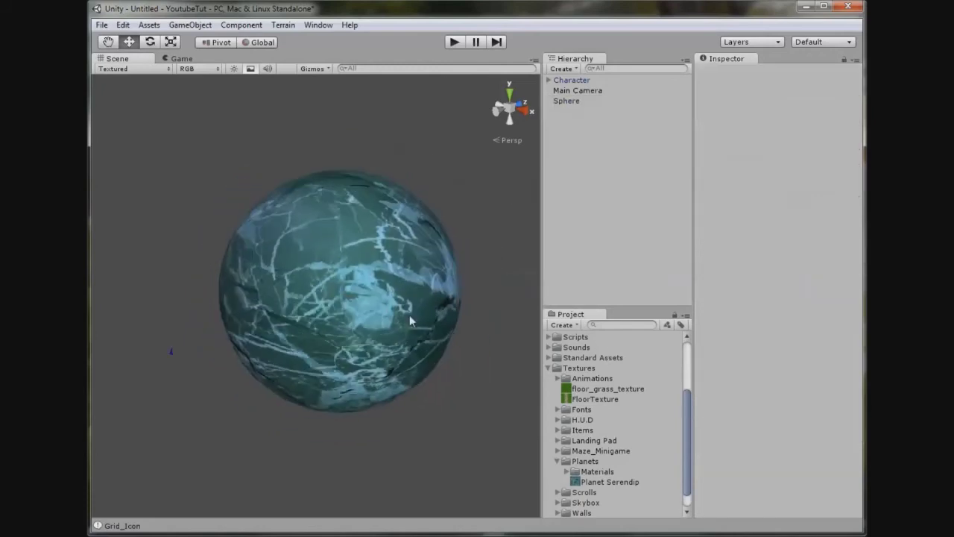
pyautogui.scroll(7, 409, 315)
pyautogui.keyDown('alt'); pyautogui.moveTo(425, 350); pyautogui.dragTo(453, 404); pyautogui.keyUp('alt')
pyautogui.click(410, 354)
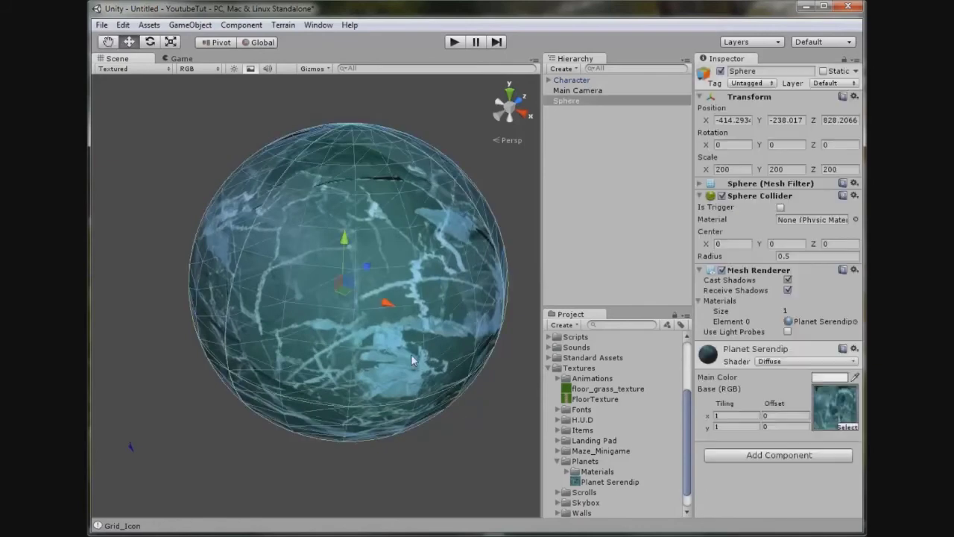
pyautogui.click(627, 481)
pyautogui.click(601, 102)
pyautogui.write('Planet Serendip')
pyautogui.hotkey('shift', 'End')
pyautogui.press('Delete')
pyautogui.press('BackSpace')
pyautogui.write('_')
pyautogui.press('Return')
pyautogui.click(430, 147)
pyautogui.scroll(-3, 420, 145)
pyautogui.moveTo(325, 298); pyautogui.dragTo(314, 265, button='middle')
pyautogui.scroll(-2, 260, 328)
pyautogui.scroll(2, 302, 331)
pyautogui.moveTo(321, 340); pyautogui.dragTo(336, 345, button='middle')
pyautogui.scroll(3, 337, 346)
pyautogui.scroll(-1, 336, 346)
# Remove the Movement, Player_Fire and Camera_Switch scripts from the Character object.
pyautogui.click(565, 81)
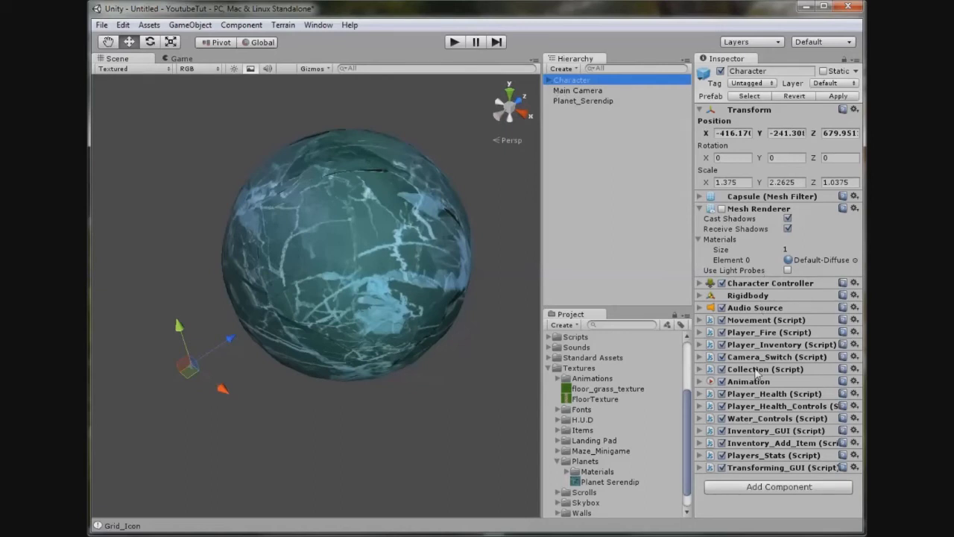
pyautogui.click(773, 209)
pyautogui.click(854, 257)
pyautogui.click(857, 292)
pyautogui.click(786, 275)
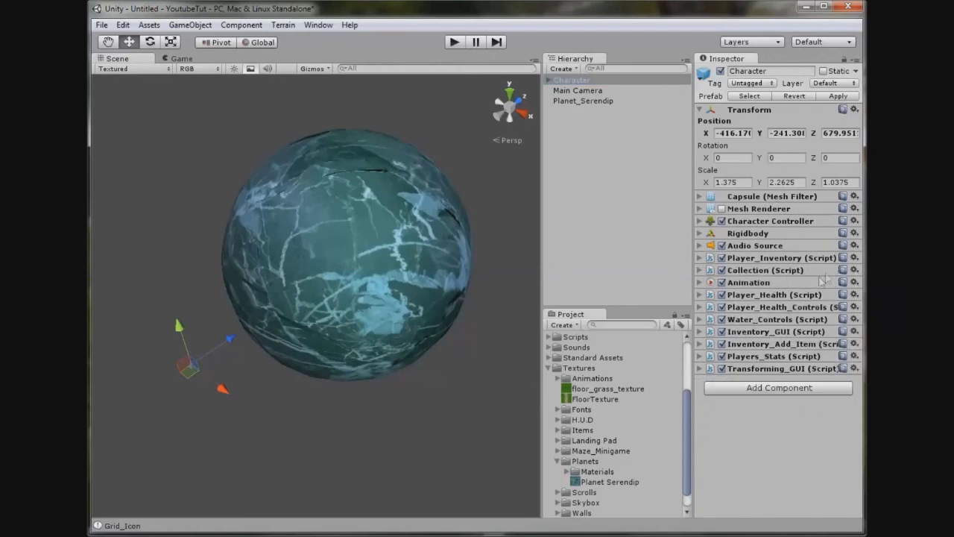
# Remove the Animation, Player_Health, Player_Health_Controls, Water_Controls and Transforming_GUI components from the Character object.
pyautogui.click(854, 281)
pyautogui.click(861, 316)
pyautogui.click(854, 282)
pyautogui.click(861, 315)
pyautogui.click(854, 282)
pyautogui.click(861, 316)
pyautogui.click(854, 282)
pyautogui.click(861, 316)
pyautogui.click(854, 319)
pyautogui.click(868, 336)
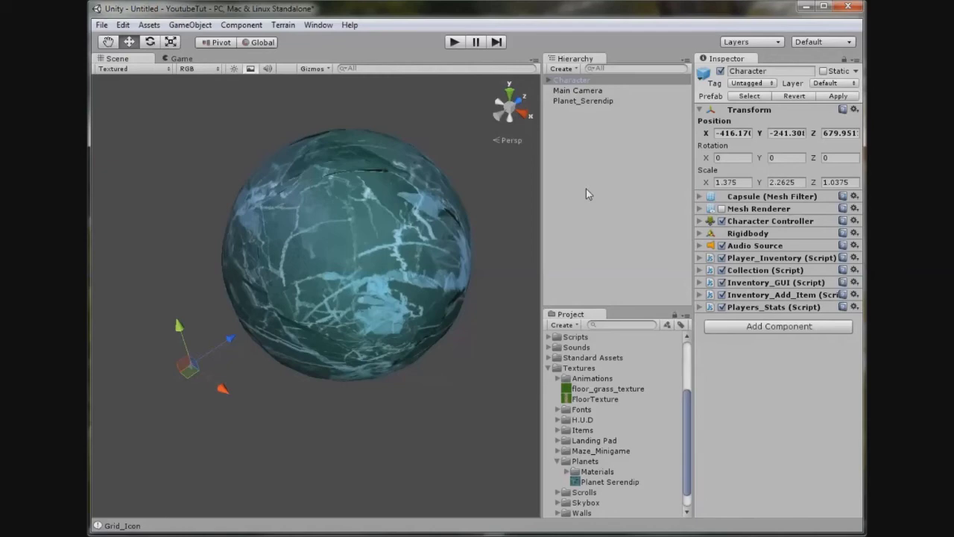
# Check the character's Character Controller settings and turn off Use Gravity in its Rigidbody.
pyautogui.click(762, 222)
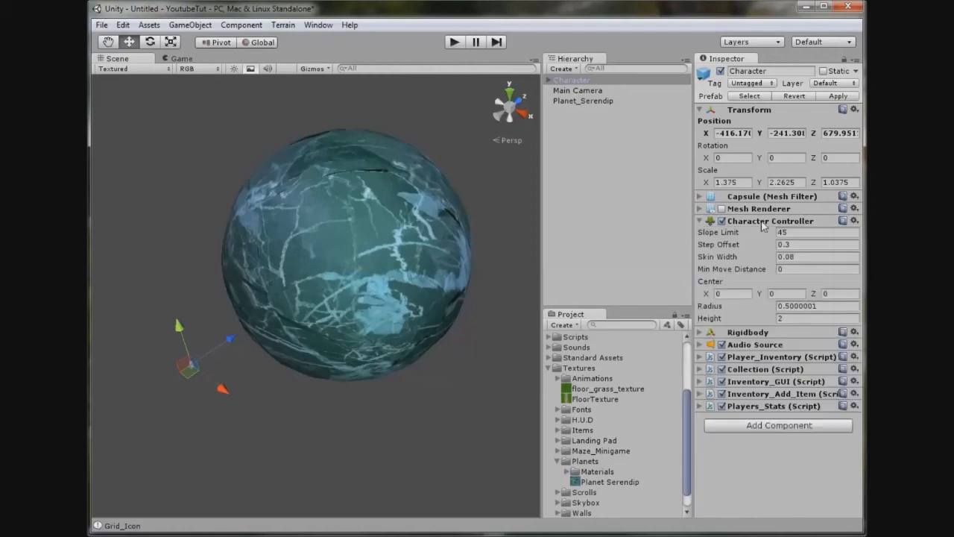
pyautogui.click(762, 222)
pyautogui.click(768, 233)
pyautogui.click(767, 234)
pyautogui.click(767, 234)
pyautogui.click(780, 281)
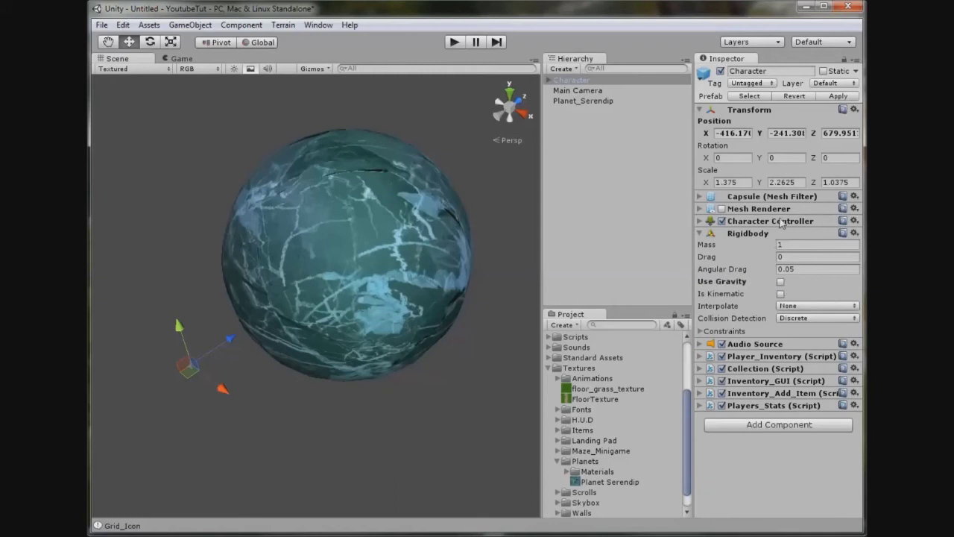
pyautogui.click(767, 233)
pyautogui.click(777, 222)
pyautogui.click(777, 222)
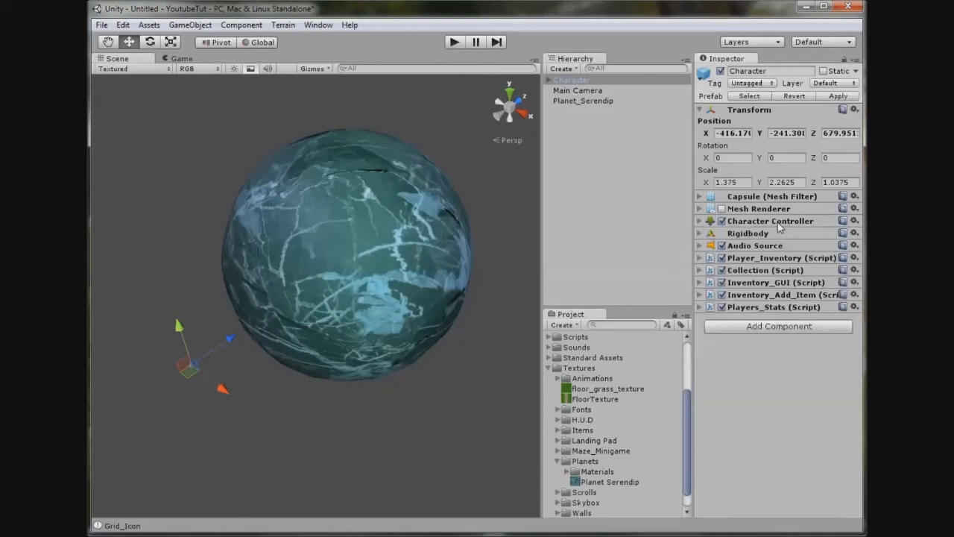
# Examine the settings of the character's Audio Source, Player_Inventory, Collection and Players_Stats components.
pyautogui.click(766, 247)
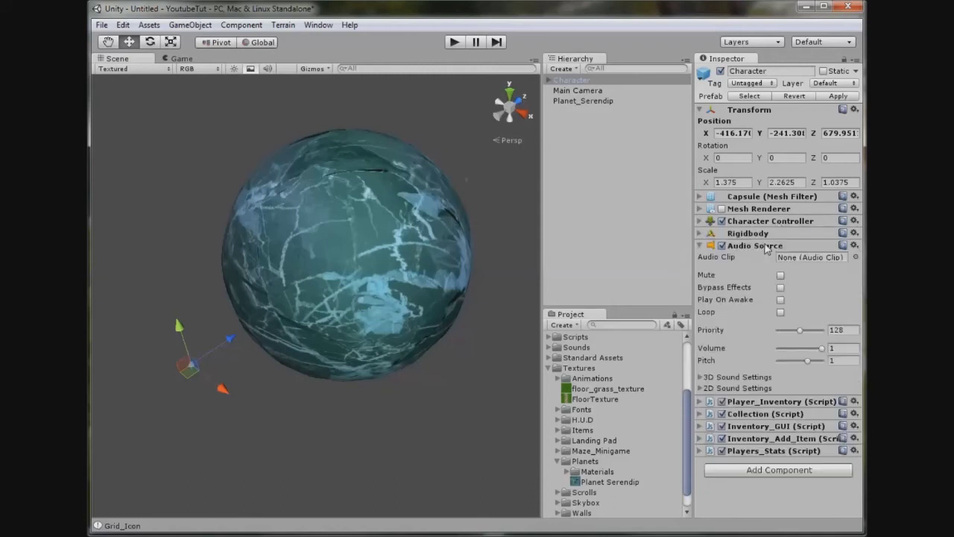
pyautogui.click(788, 247)
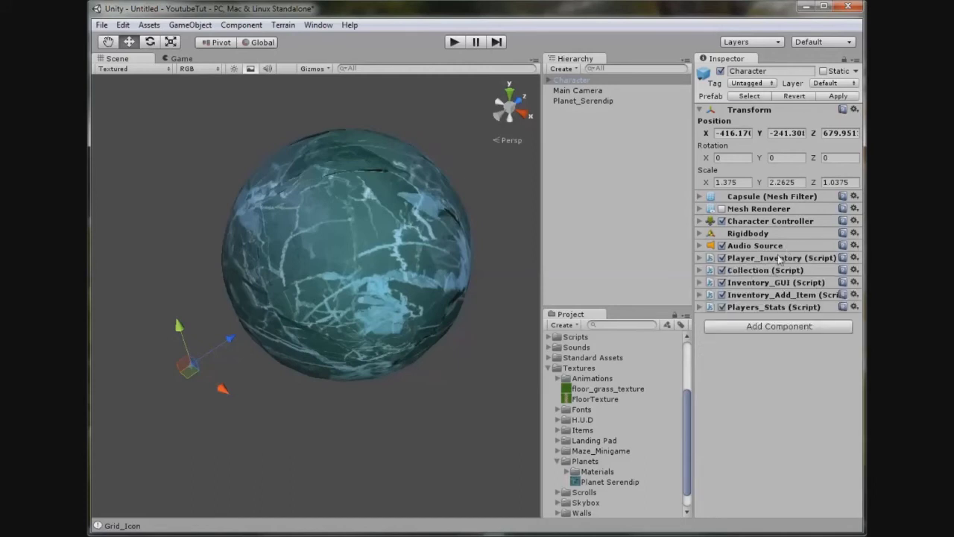
pyautogui.click(776, 258)
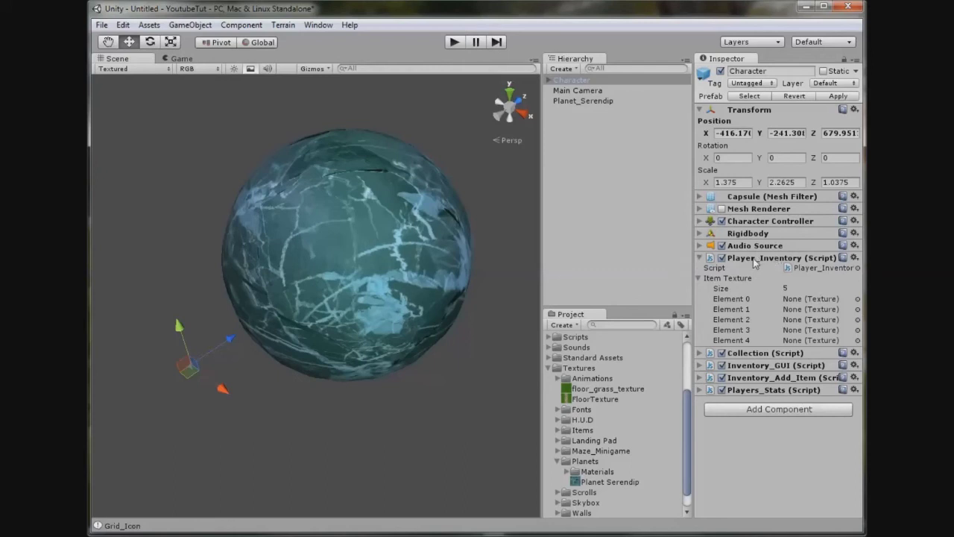
pyautogui.click(754, 260)
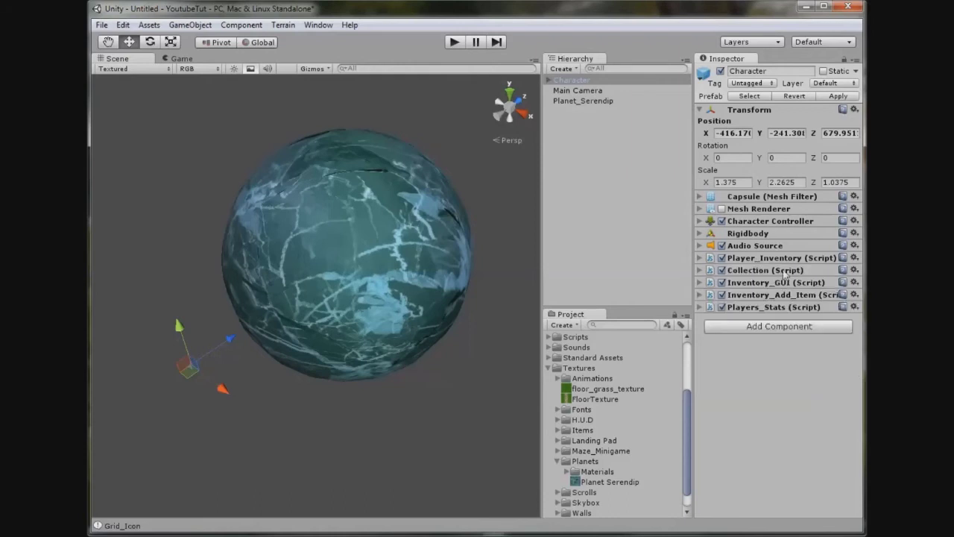
pyautogui.click(784, 270)
pyautogui.click(784, 270)
pyautogui.click(760, 308)
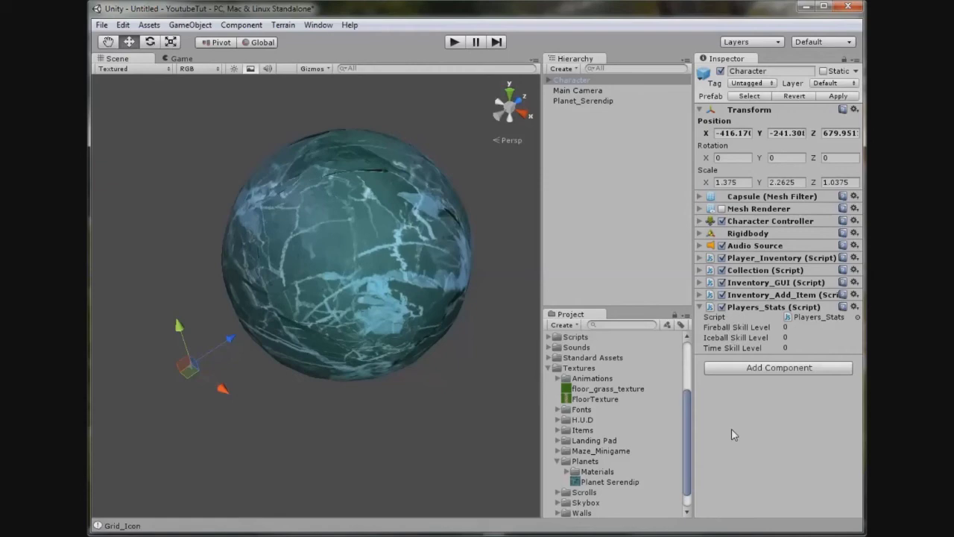
pyautogui.click(760, 307)
# Delete the Arachnid, Main_Char, Smoke Particals, Weather and Wolf children of Character, accepting the loss of the prefab connection.
pyautogui.click(555, 90)
pyautogui.click(548, 80)
pyautogui.doubleClick(571, 80)
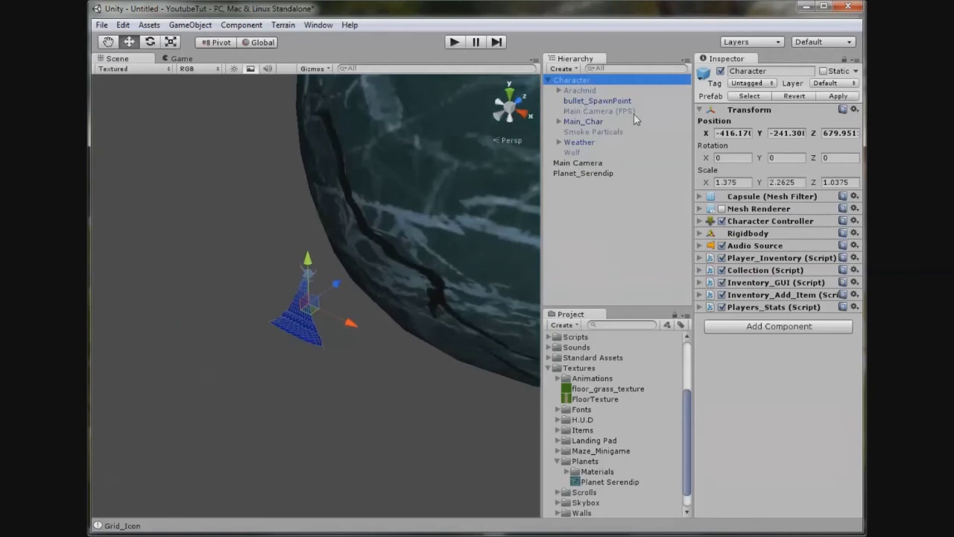
pyautogui.click(587, 90)
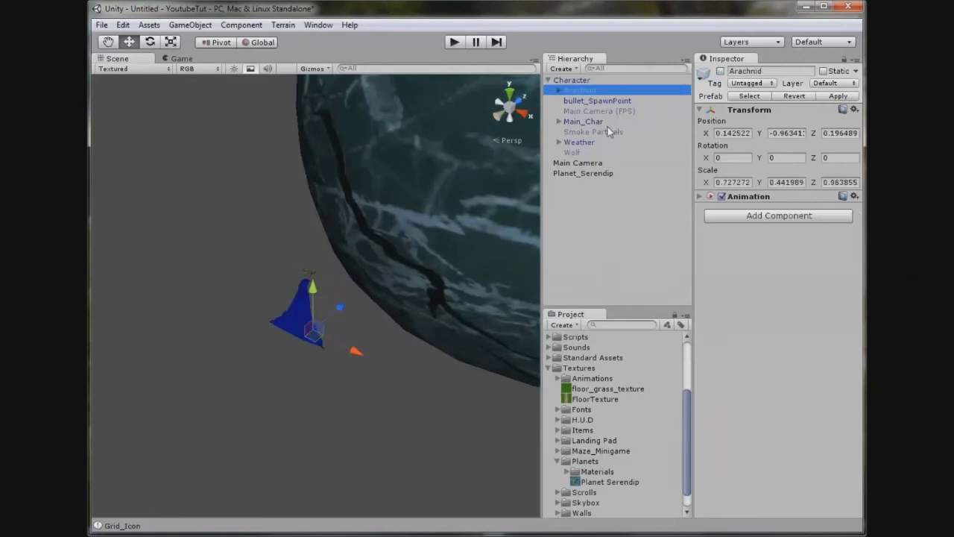
pyautogui.keyDown('ctrl'); pyautogui.click(591, 131); pyautogui.keyUp('ctrl')
pyautogui.keyDown('ctrl'); pyautogui.click(590, 121); pyautogui.keyUp('ctrl')
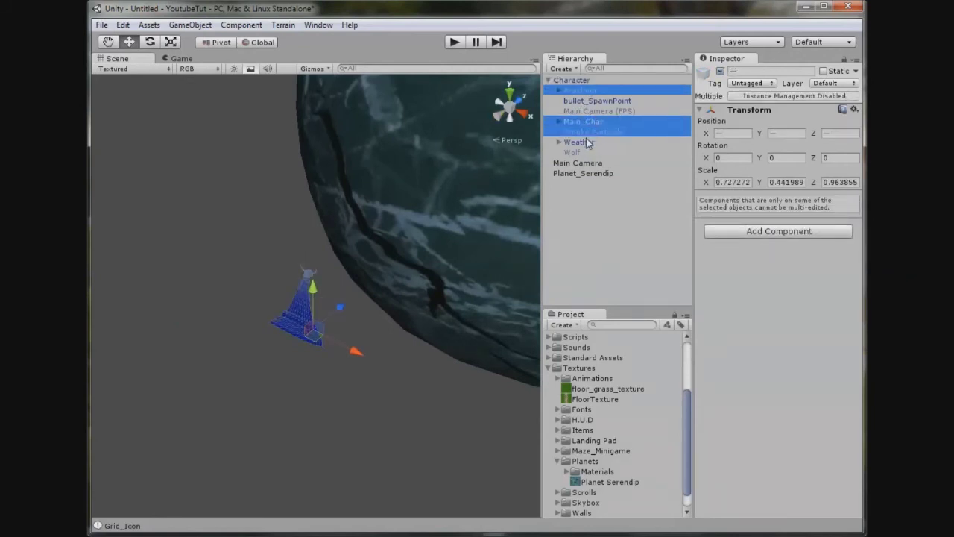
pyautogui.keyDown('ctrl'); pyautogui.click(586, 141); pyautogui.keyUp('ctrl')
pyautogui.keyDown('ctrl'); pyautogui.click(586, 152); pyautogui.keyUp('ctrl')
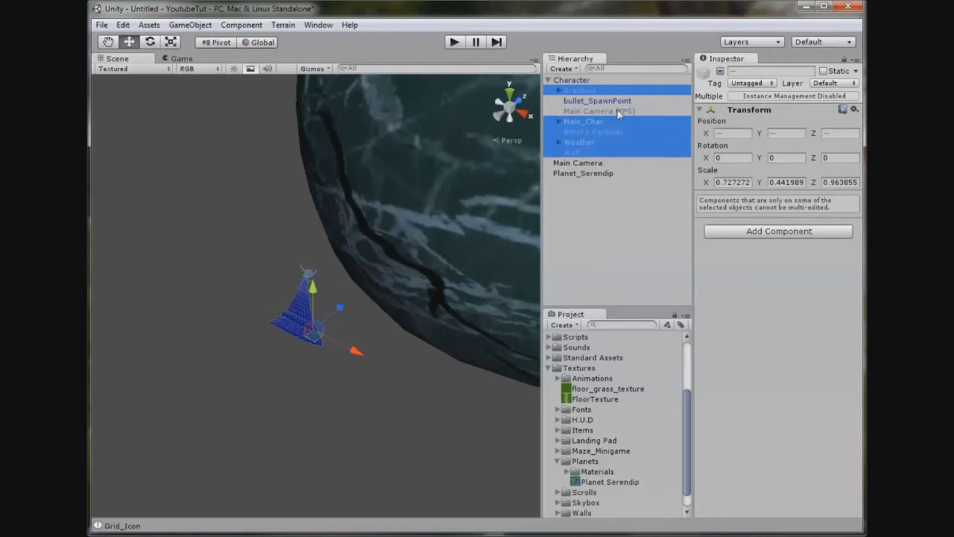
pyautogui.keyDown('ctrl'); pyautogui.click(609, 103); pyautogui.keyUp('ctrl')
pyautogui.keyDown('ctrl'); pyautogui.click(609, 103); pyautogui.keyUp('ctrl')
pyautogui.press('Delete')
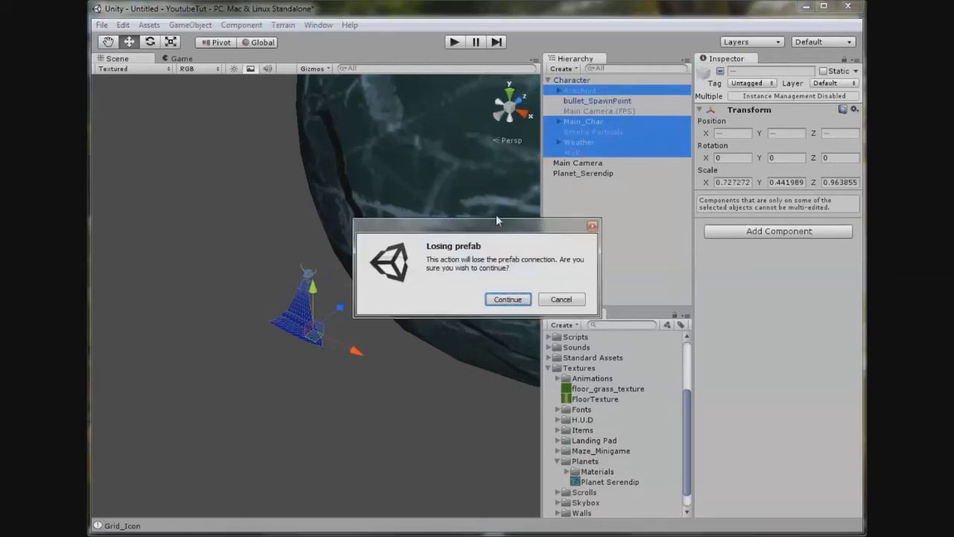
pyautogui.click(503, 299)
# Enable the character's Main Camera (FPS) and delete the scene's separate Main Camera.
pyautogui.click(592, 100)
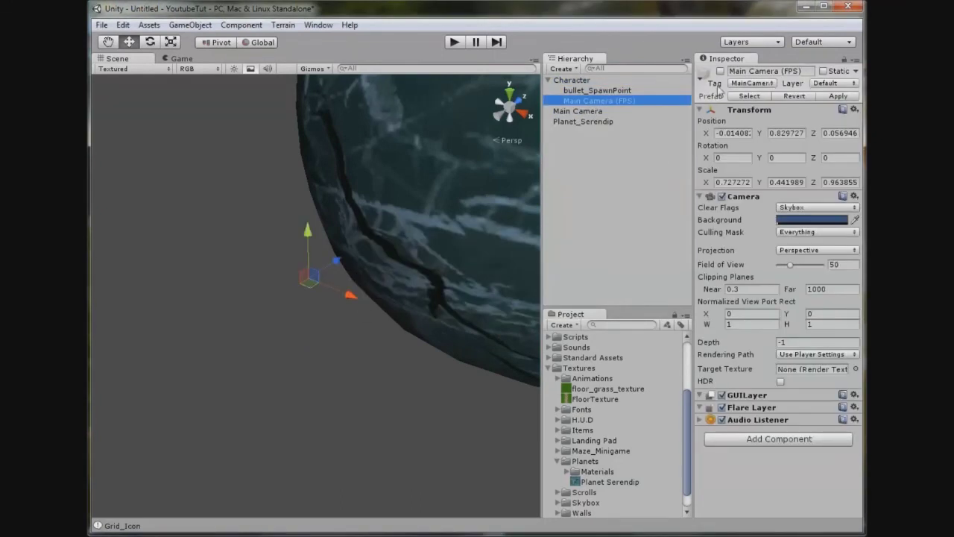
pyautogui.click(584, 111)
pyautogui.press('Delete')
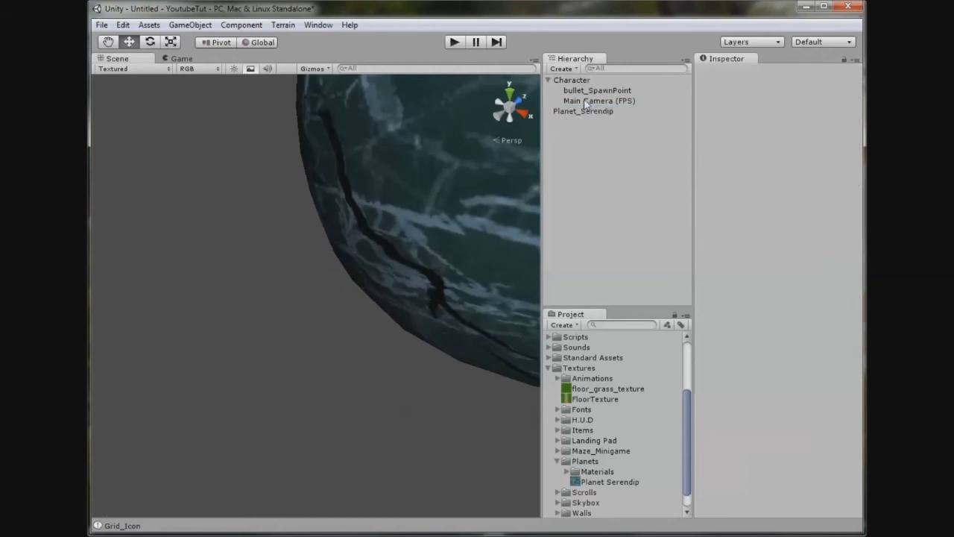
pyautogui.click(583, 101)
pyautogui.click(637, 89)
# Move the Character further from the planet along Z to about 620 and check the result in the game view.
pyautogui.click(575, 80)
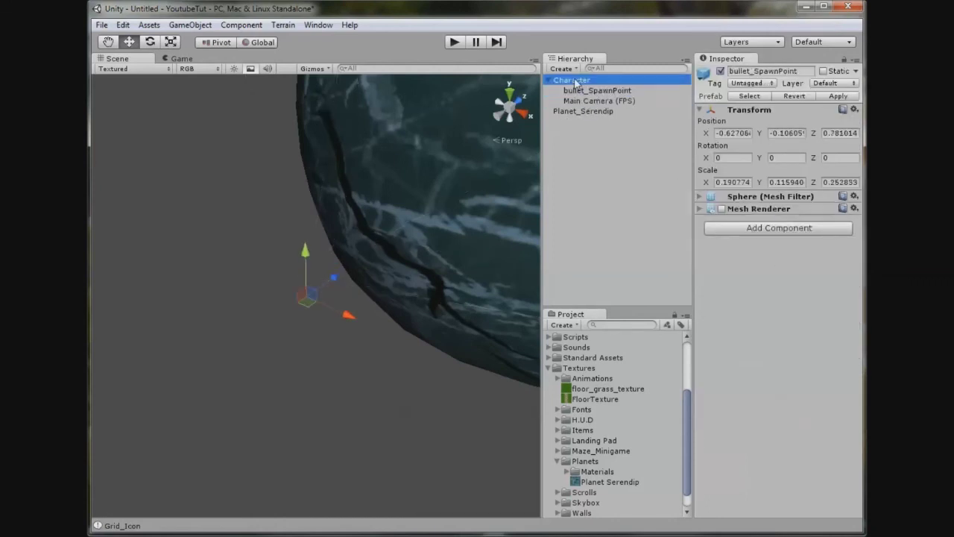
pyautogui.moveTo(321, 296); pyautogui.dragTo(337, 267)
pyautogui.moveTo(297, 309); pyautogui.dragTo(181, 365)
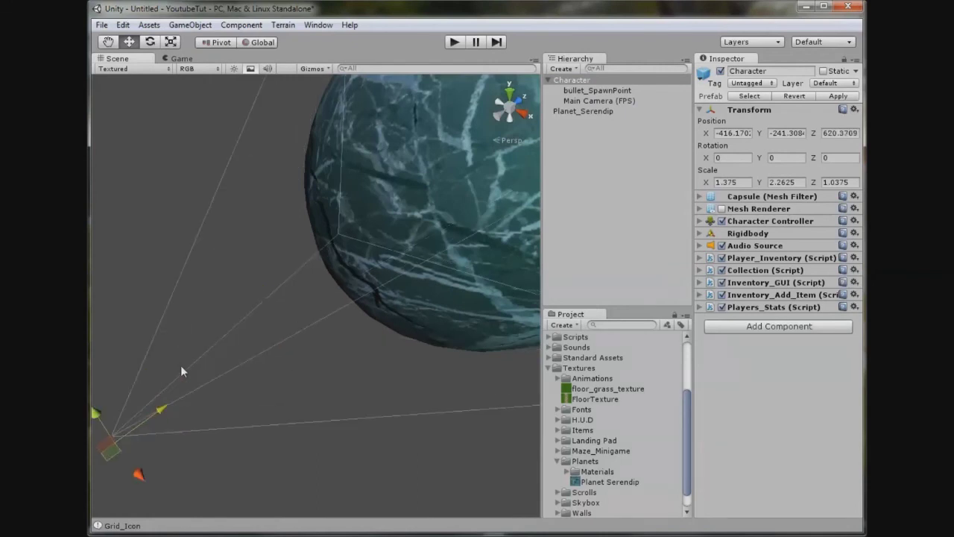
pyautogui.click(183, 58)
pyautogui.click(123, 60)
pyautogui.click(198, 212)
# Collapse the Character hierarchy and save the scene as Universe in the Levels folder.
pyautogui.moveTo(246, 261); pyautogui.dragTo(275, 257, button='middle')
pyautogui.scroll(1, 274, 255)
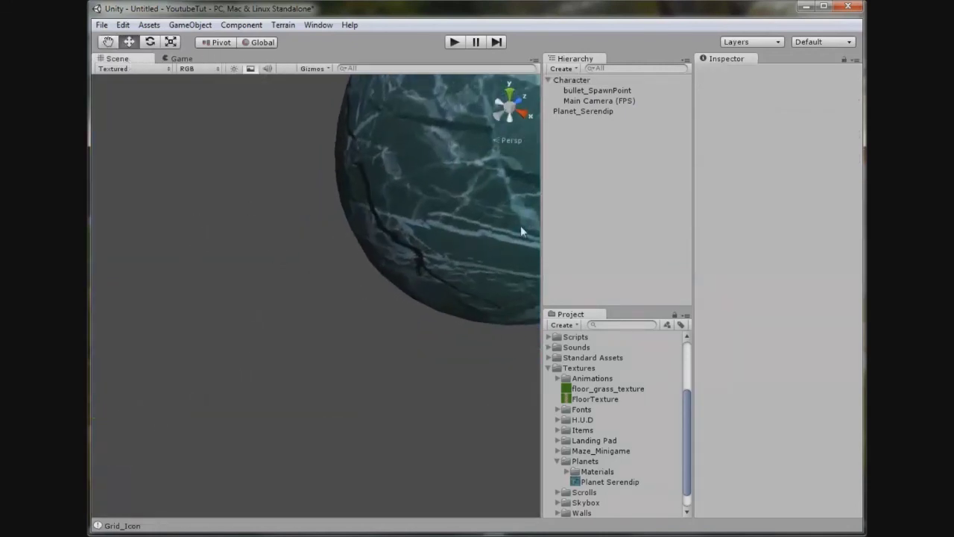
pyautogui.click(548, 80)
pyautogui.moveTo(409, 318)
pyautogui.mouseDown(button='middle')
pyautogui.moveTo(389, 333)
pyautogui.moveTo(393, 325)
pyautogui.mouseUp(button='middle')
pyautogui.scroll(-2, 393, 325)
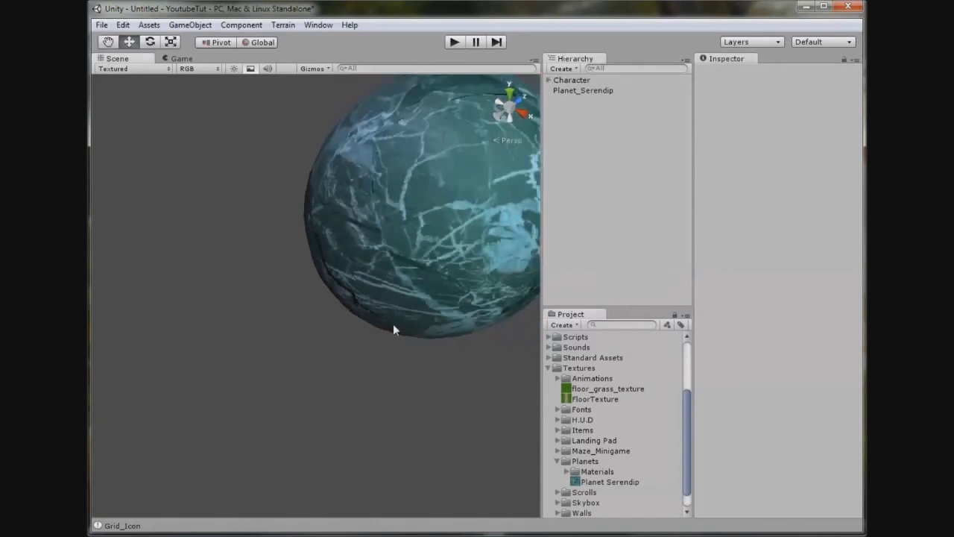
pyautogui.keyDown('alt'); pyautogui.moveTo(393, 323); pyautogui.dragTo(347, 358); pyautogui.keyUp('alt')
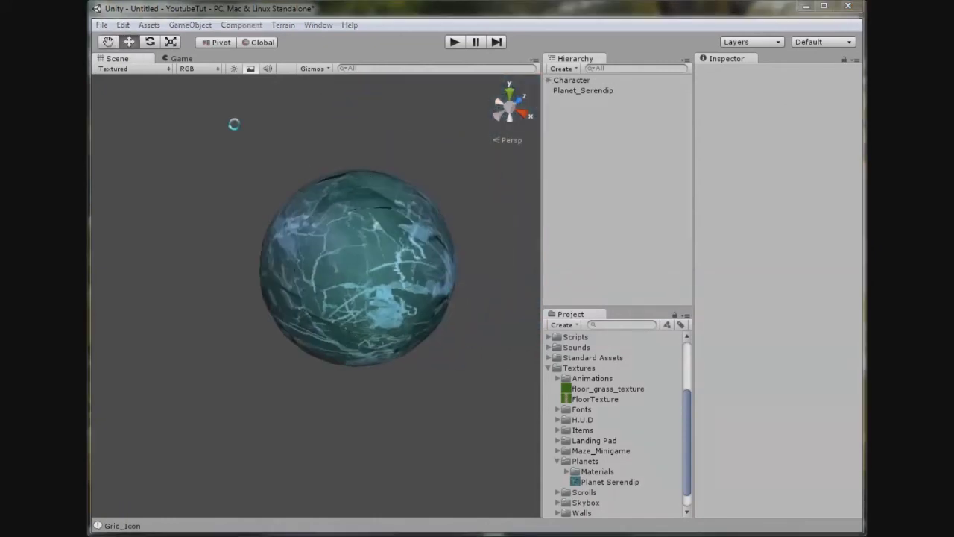
pyautogui.hotkey('ctrl', 's')
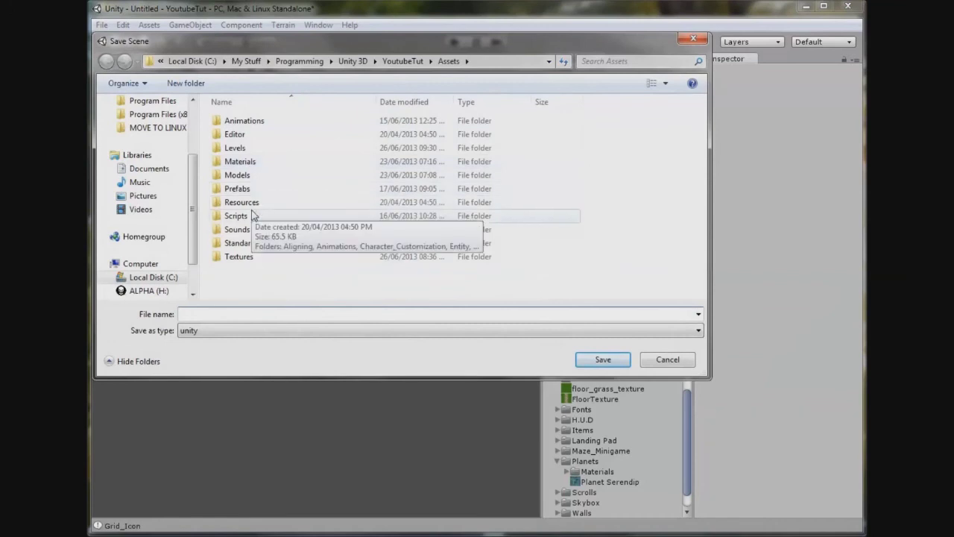
pyautogui.doubleClick(235, 148)
pyautogui.write('Universe')
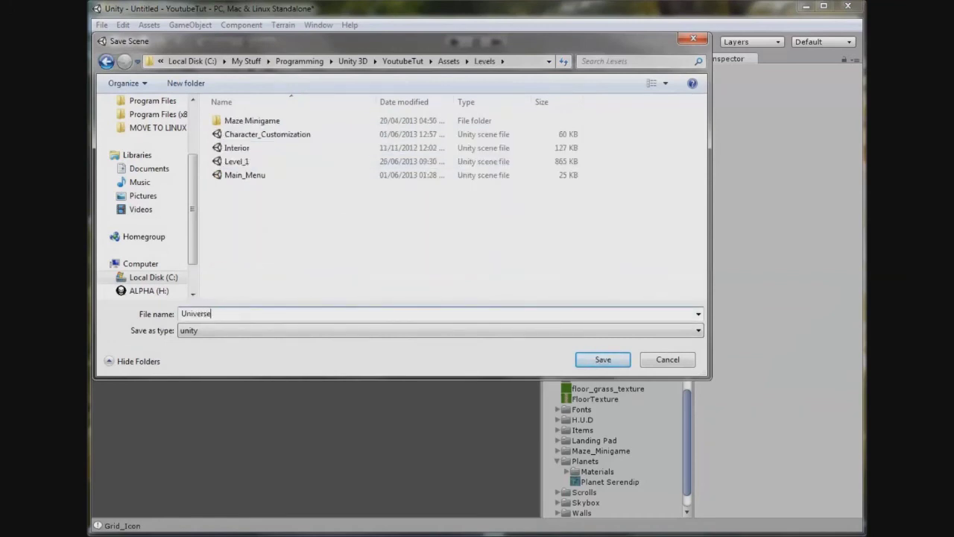
pyautogui.press('Return')
# Collapse the Planets and Textures folders in the project assets.
pyautogui.moveTo(395, 335)
pyautogui.mouseDown(button='middle')
pyautogui.moveTo(390, 322)
pyautogui.moveTo(377, 335)
pyautogui.mouseUp(button='middle')
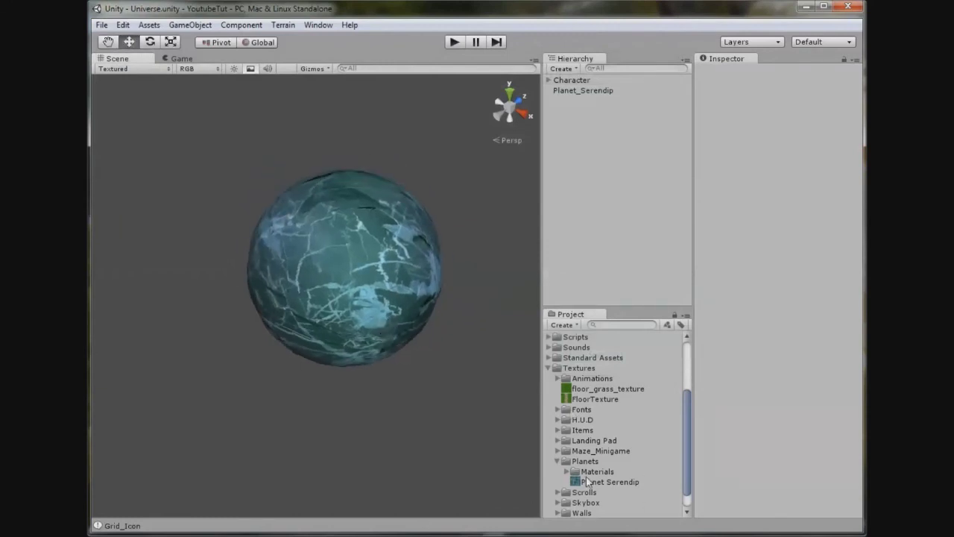
pyautogui.click(556, 460)
pyautogui.click(548, 368)
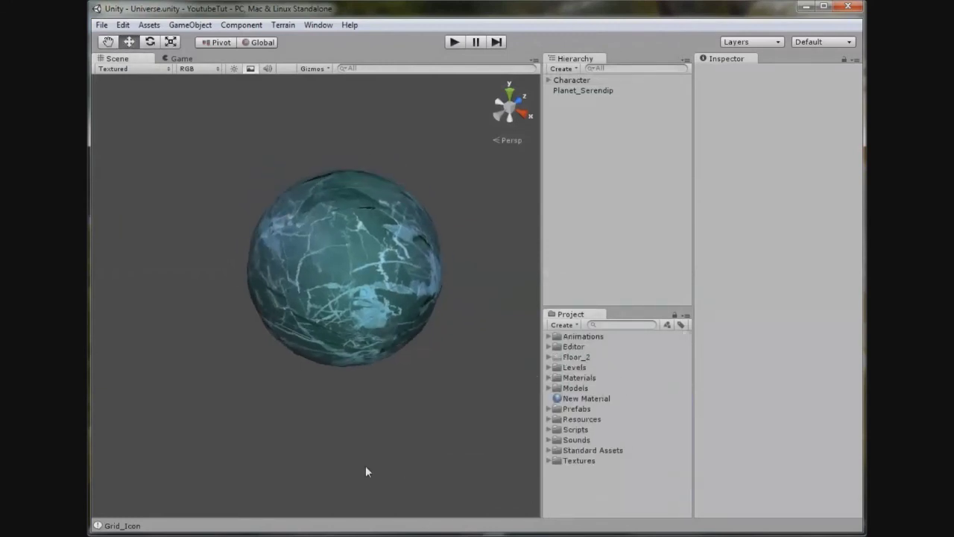